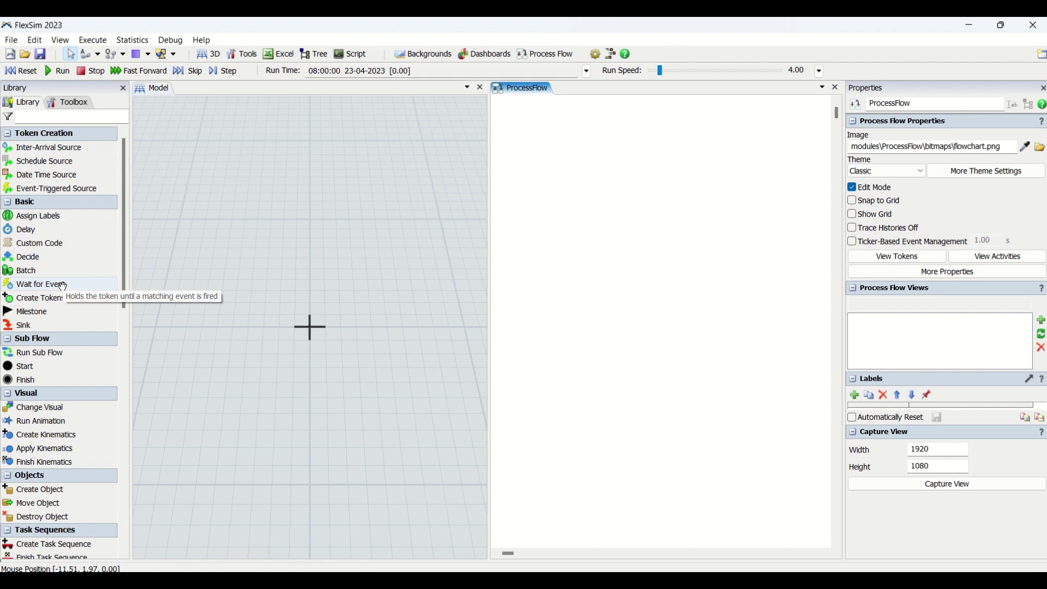
# Add a Wait for Event activity to the upper part of the process flow.
pyautogui.moveTo(679, 191); pyautogui.dragTo(599, 198)
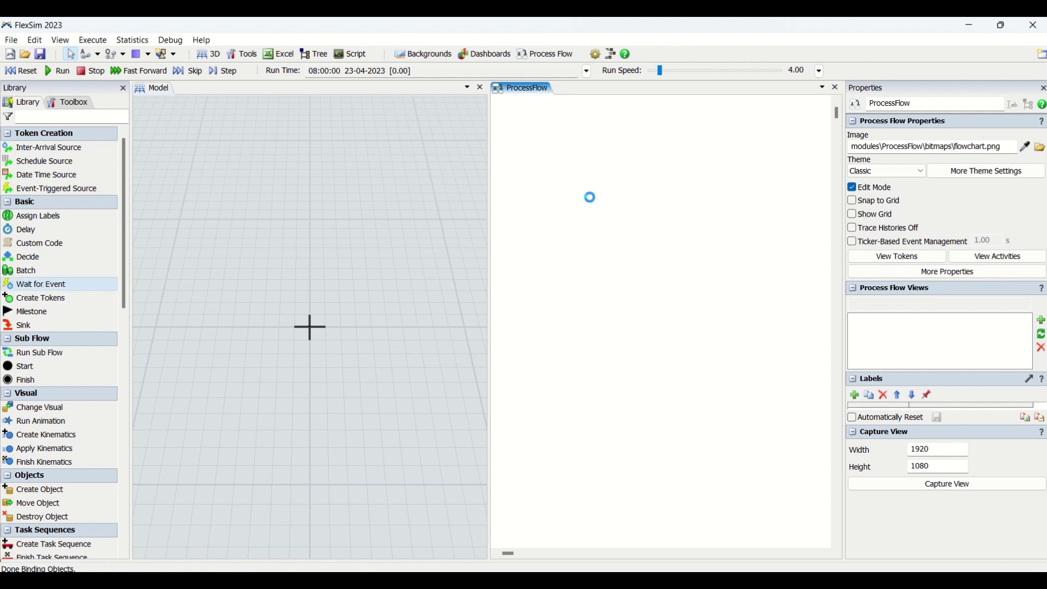
pyautogui.click(612, 281)
pyautogui.click(622, 201)
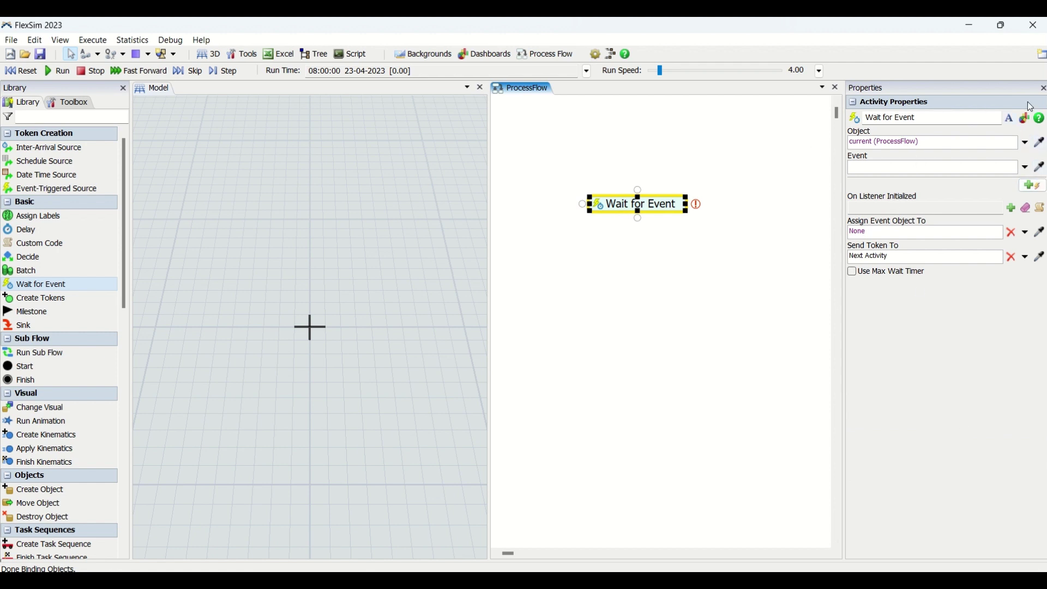
# Place a Source and a Queue side by side in the 3D model and connect the Source to the Queue.
pyautogui.click(72, 103)
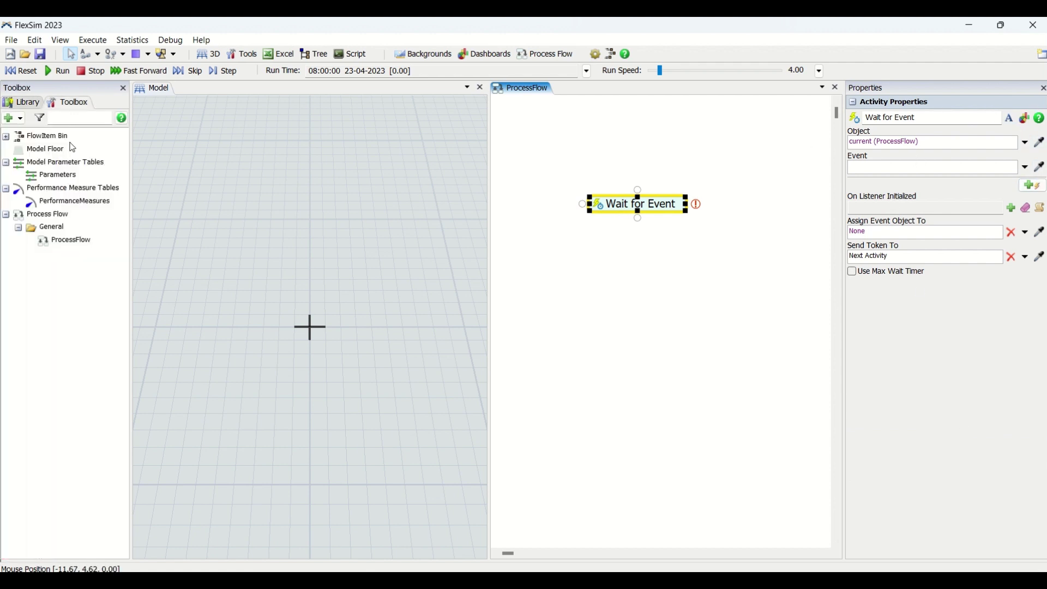
pyautogui.click(25, 106)
pyautogui.click(205, 195)
pyautogui.click(257, 277)
pyautogui.click(31, 162)
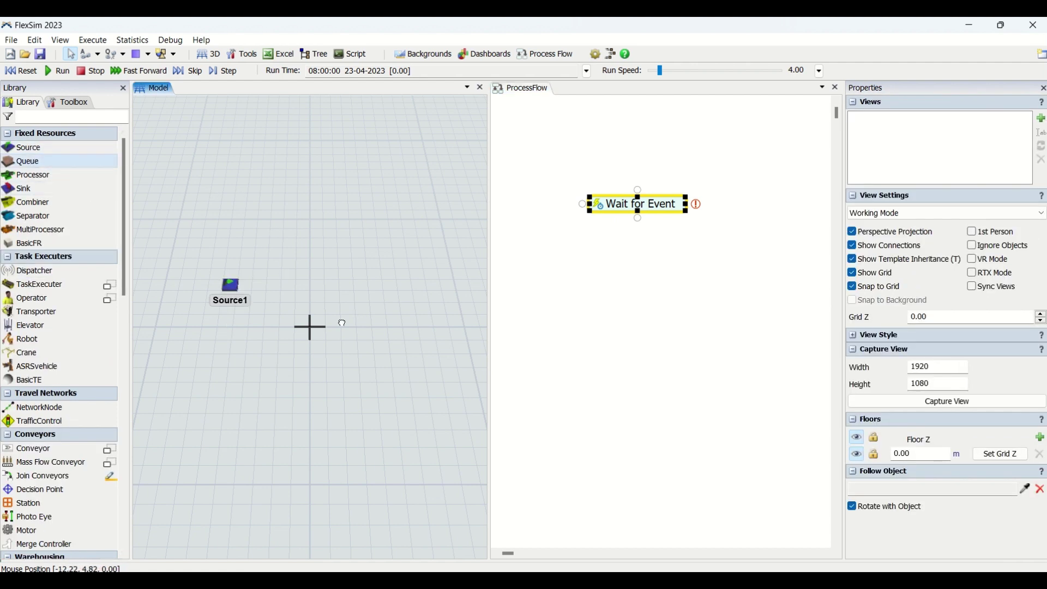
pyautogui.click(268, 280)
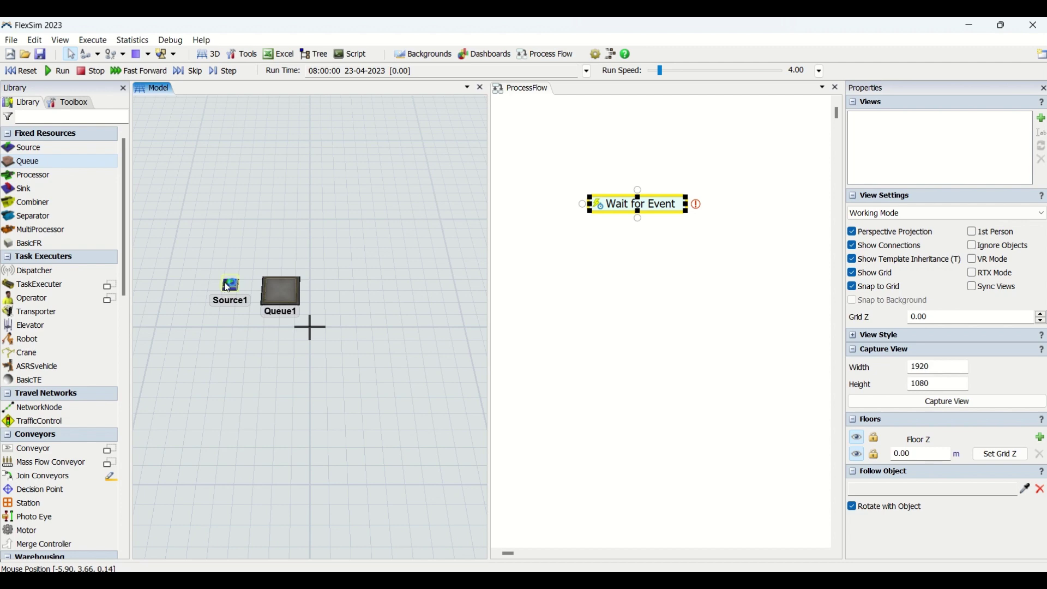
pyautogui.click(228, 287)
pyautogui.click(280, 292)
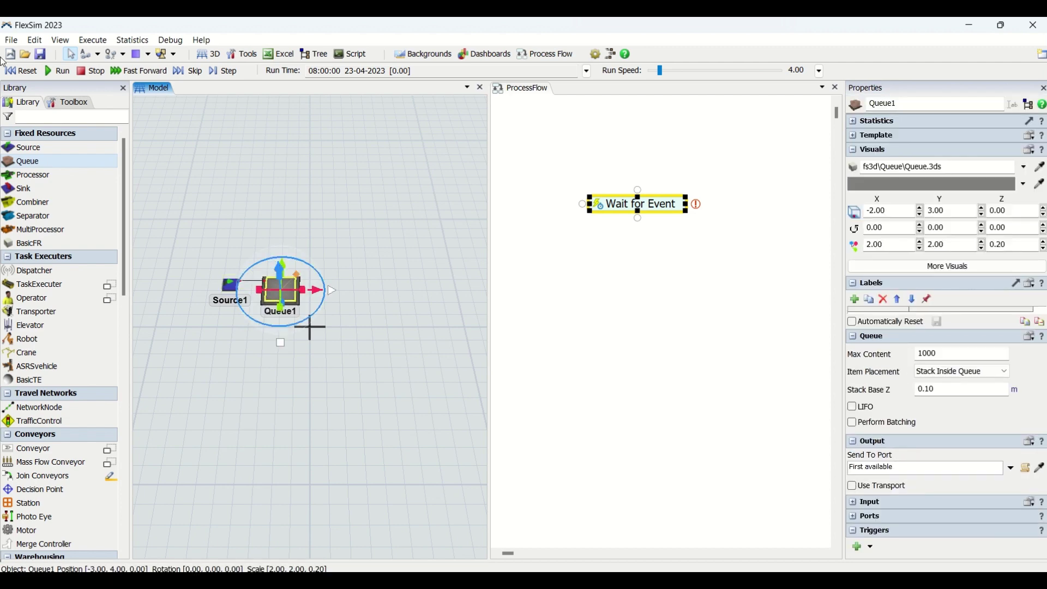
# Link the Wait for Event activity to Queue1's On Entry event.
pyautogui.click(88, 104)
pyautogui.click(678, 268)
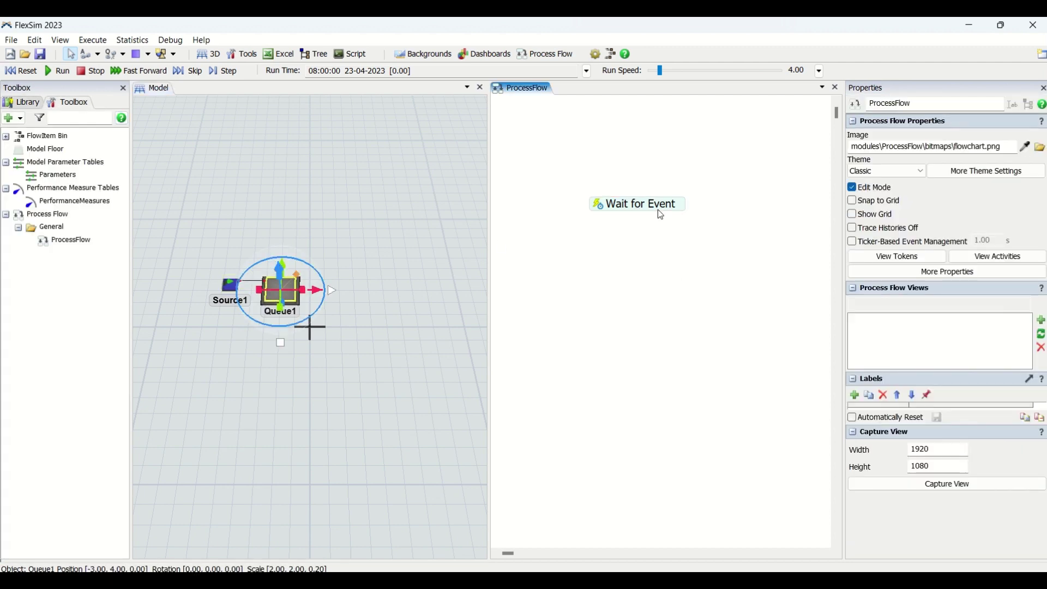
pyautogui.click(662, 215)
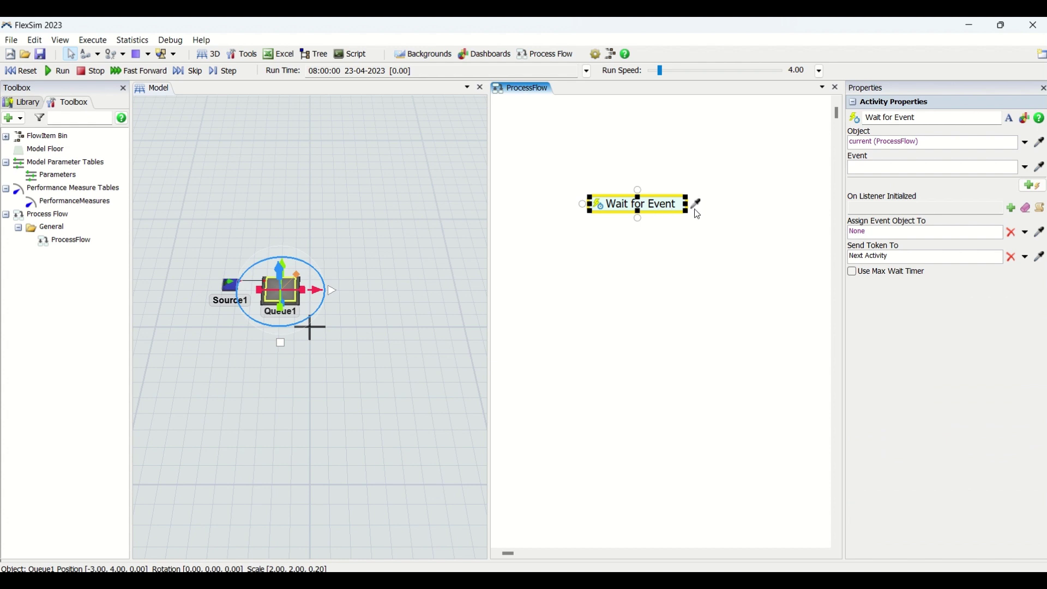
pyautogui.moveTo(694, 205); pyautogui.dragTo(293, 307)
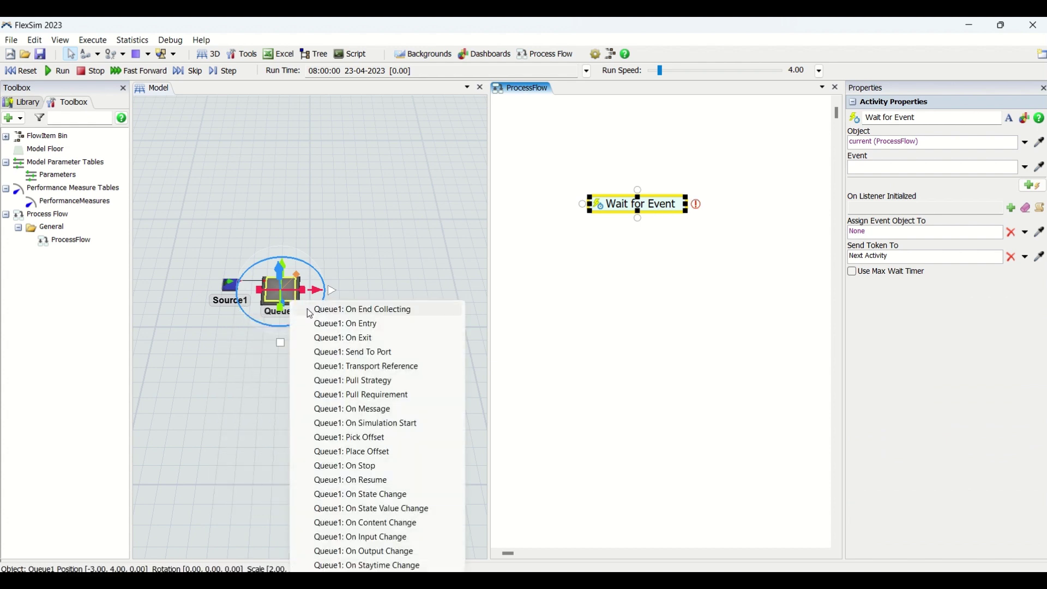
pyautogui.click(362, 328)
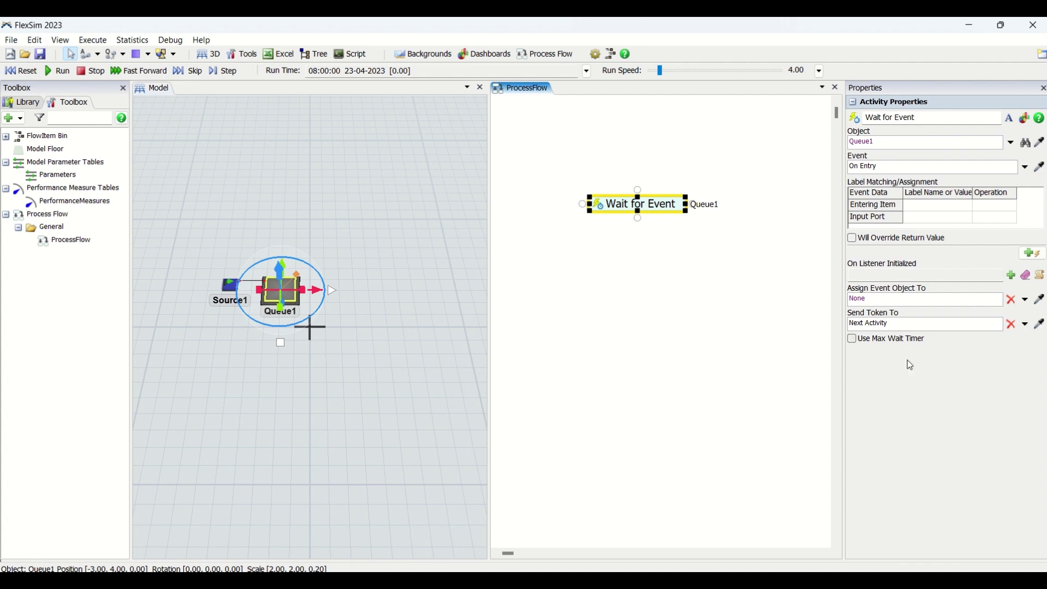
pyautogui.click(691, 283)
pyautogui.click(650, 206)
pyautogui.click(714, 240)
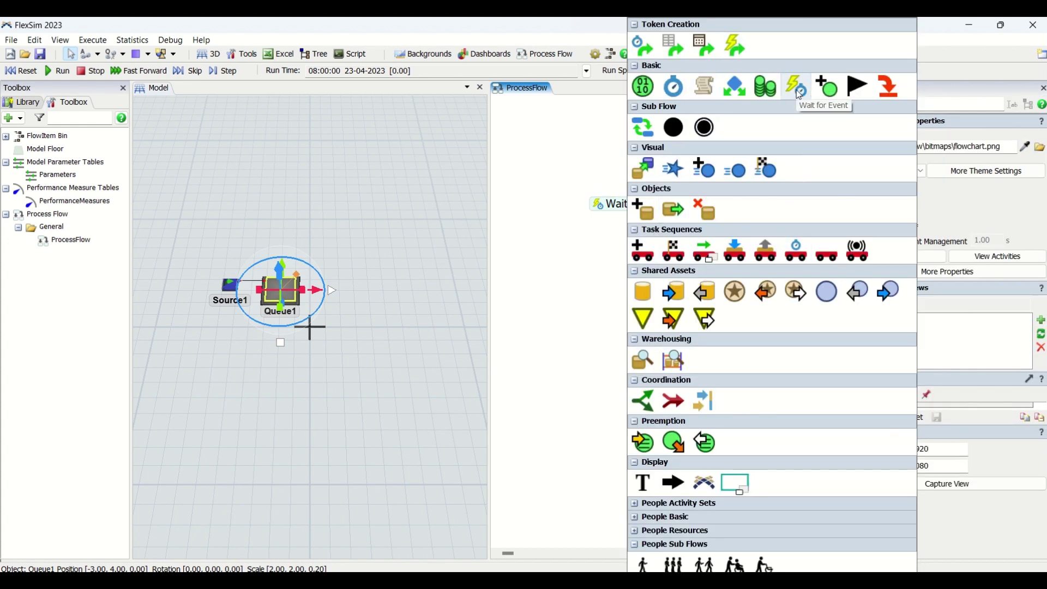
pyautogui.moveTo(799, 94); pyautogui.dragTo(682, 263)
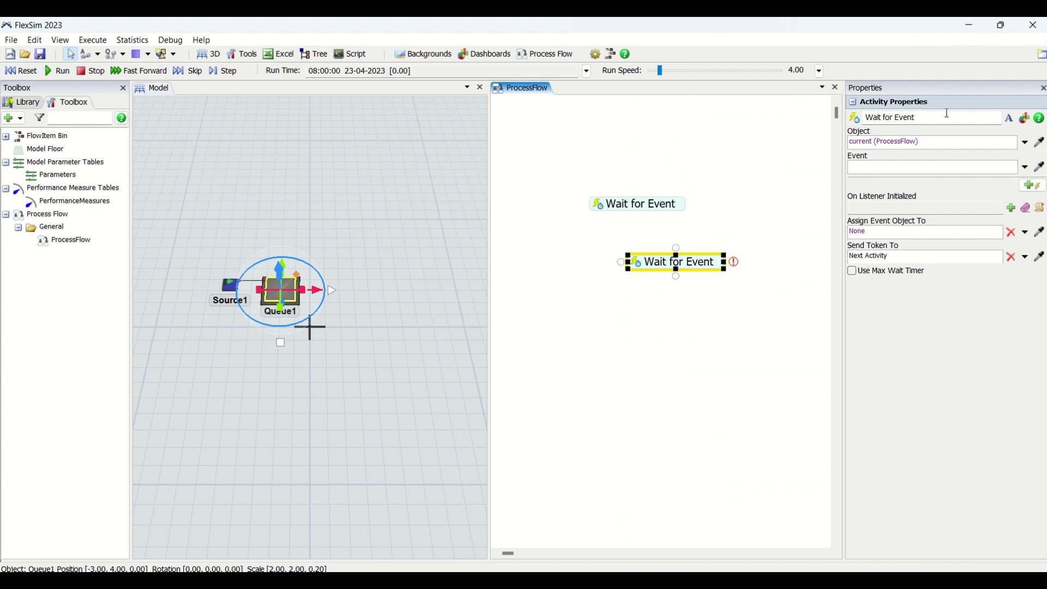
pyautogui.moveTo(733, 263); pyautogui.dragTo(293, 289)
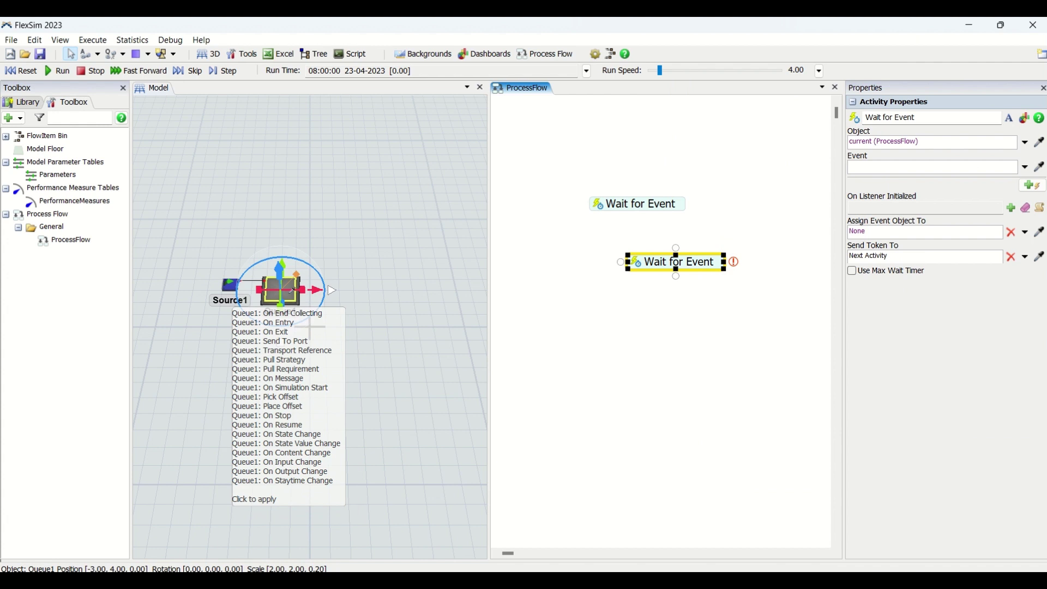
pyautogui.click(293, 297)
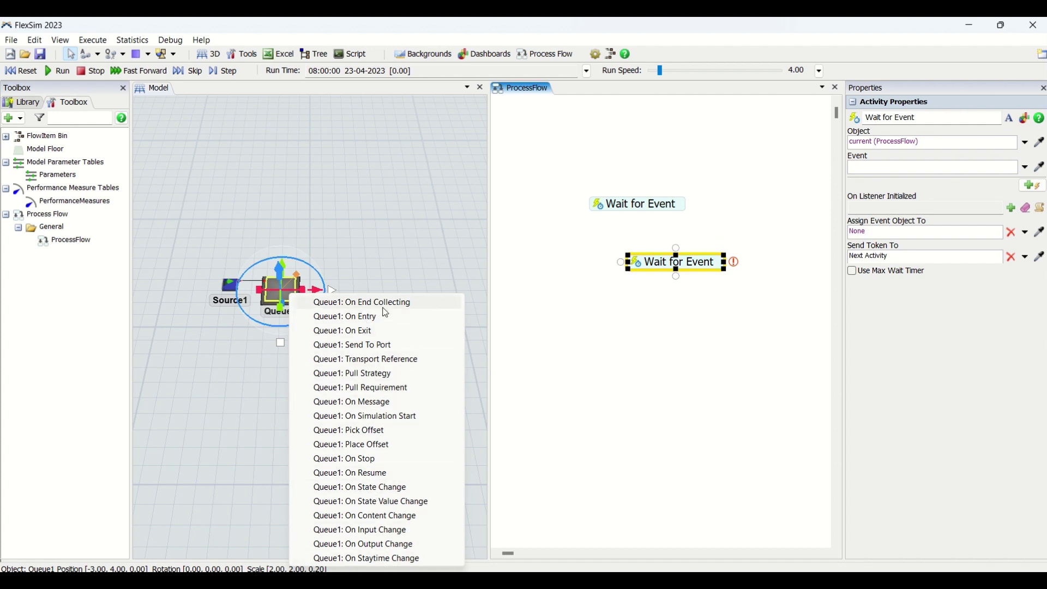
pyautogui.click(310, 321)
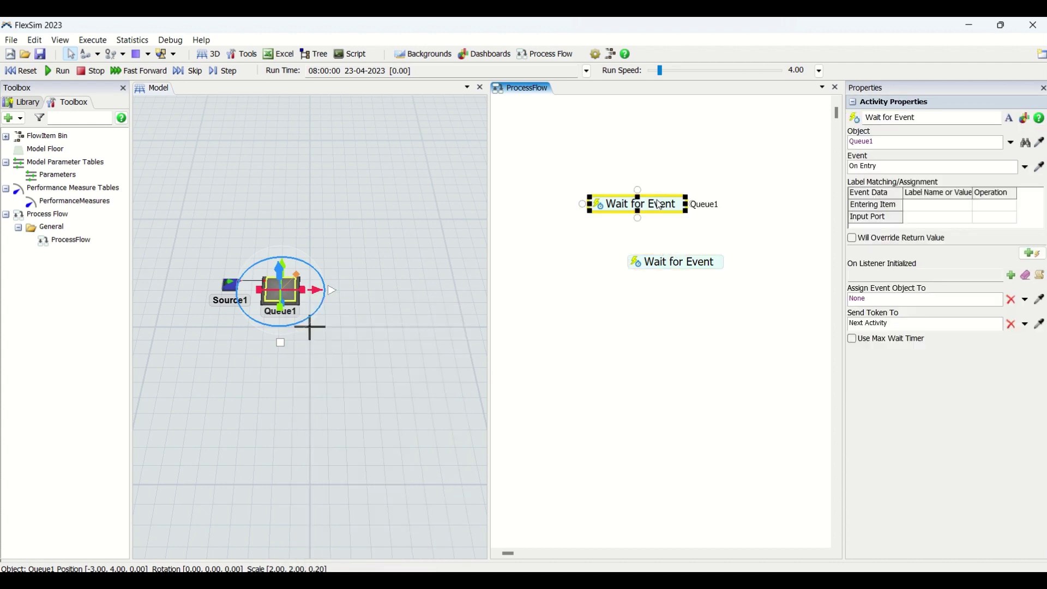
pyautogui.click(708, 264)
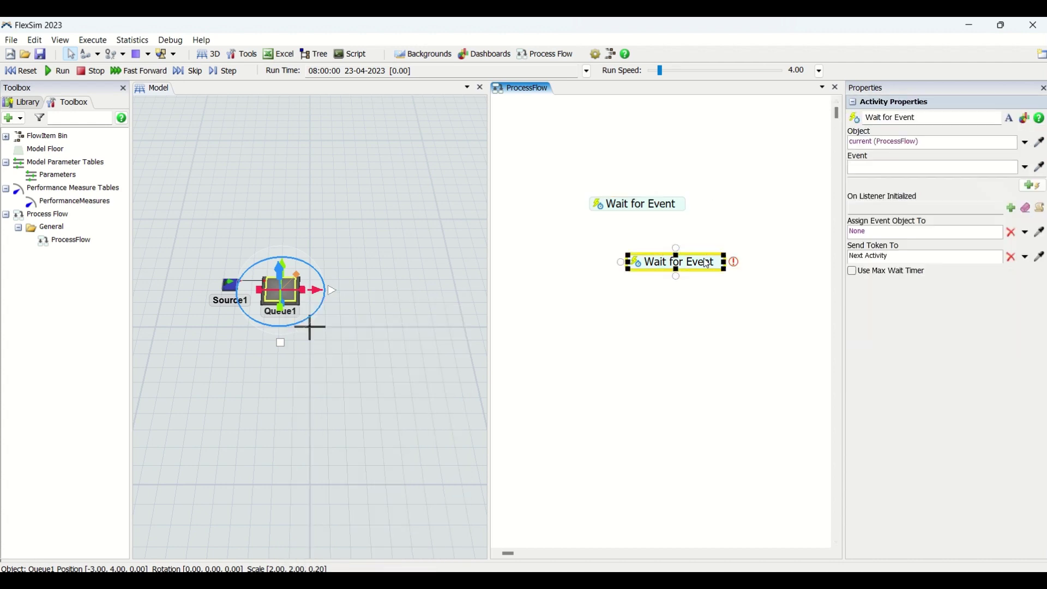
pyautogui.press('Delete')
# In the Wait for Event activity, assign the Entering Item to a label named item using the assign operation.
pyautogui.click(639, 210)
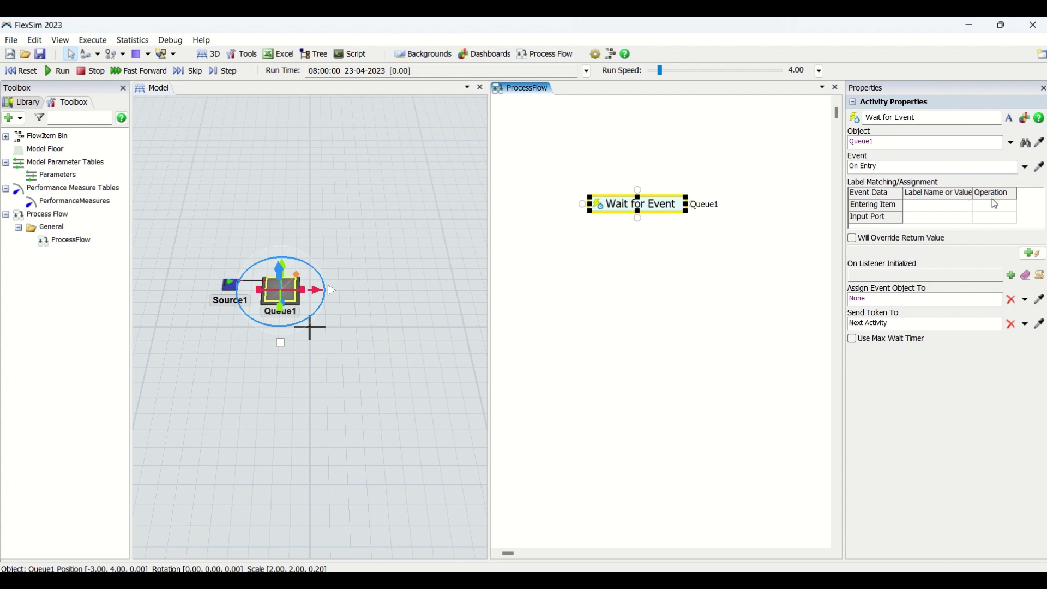
pyautogui.click(1026, 167)
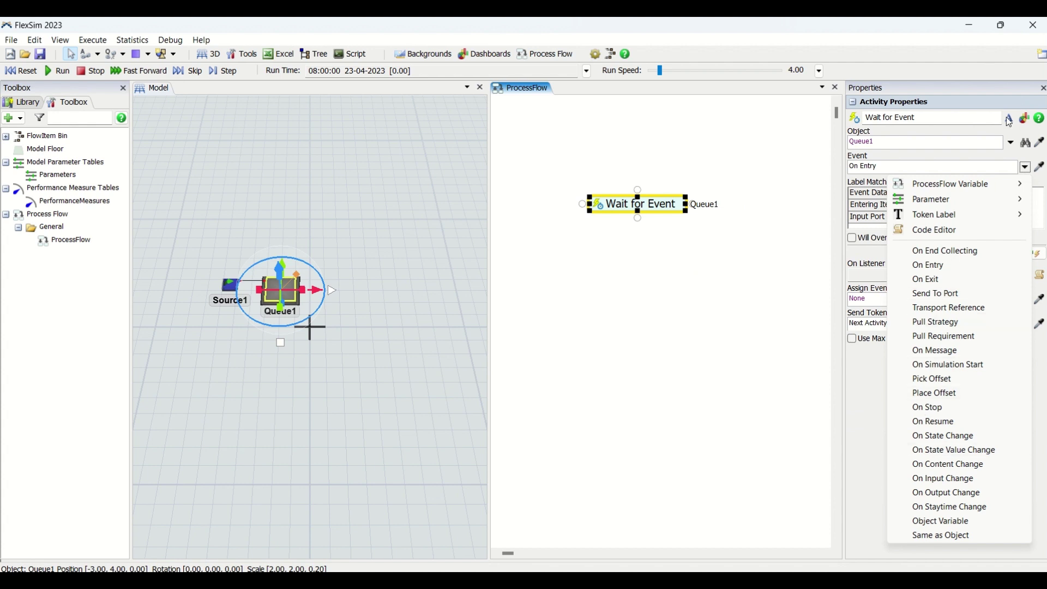
pyautogui.click(1013, 151)
pyautogui.click(1013, 145)
pyautogui.click(923, 141)
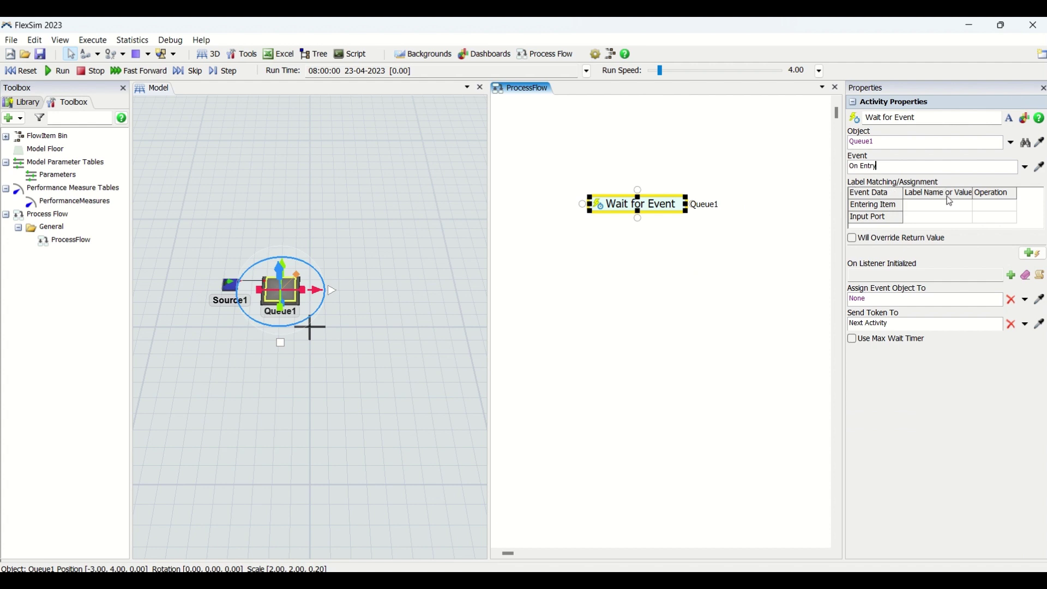
pyautogui.click(939, 207)
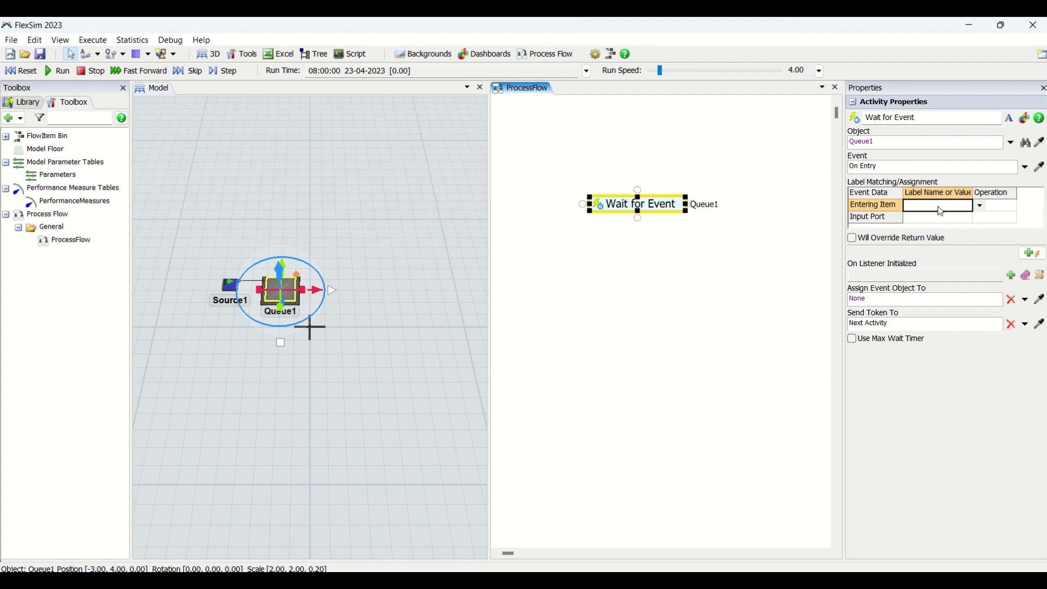
pyautogui.click(943, 207)
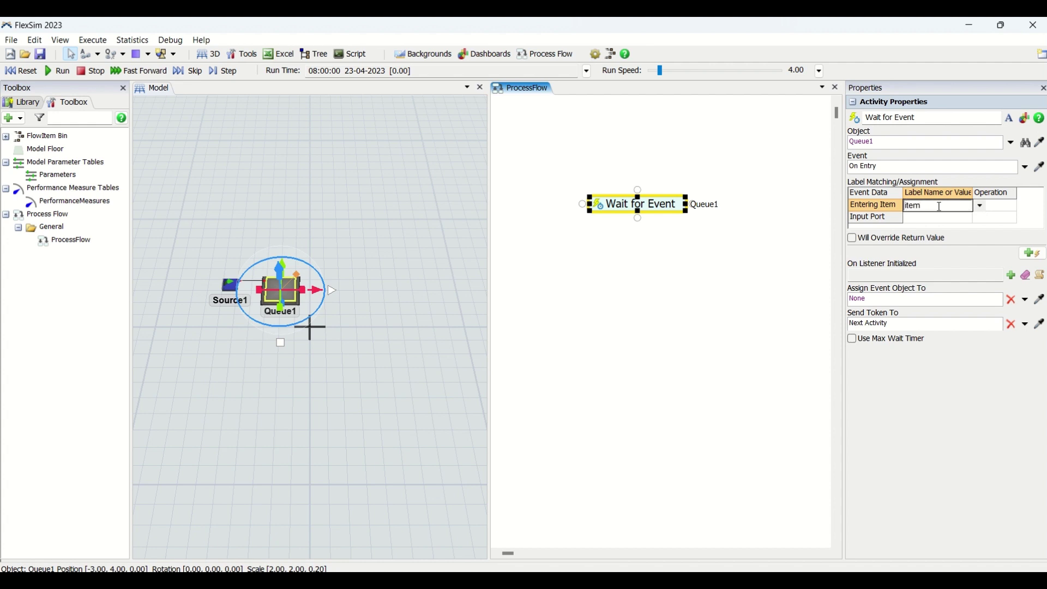
pyautogui.click(1008, 212)
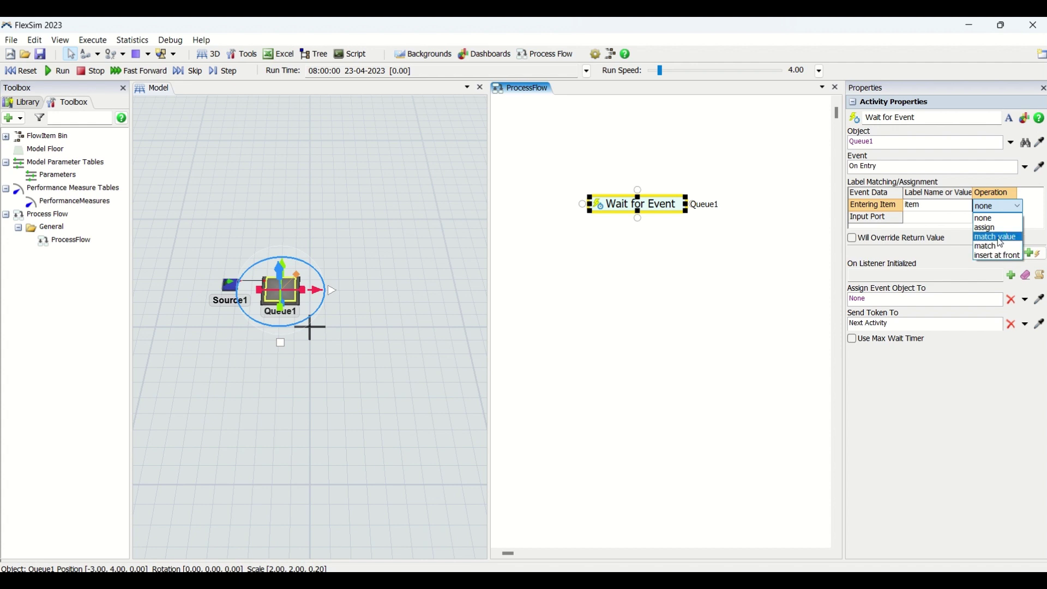
pyautogui.click(1000, 228)
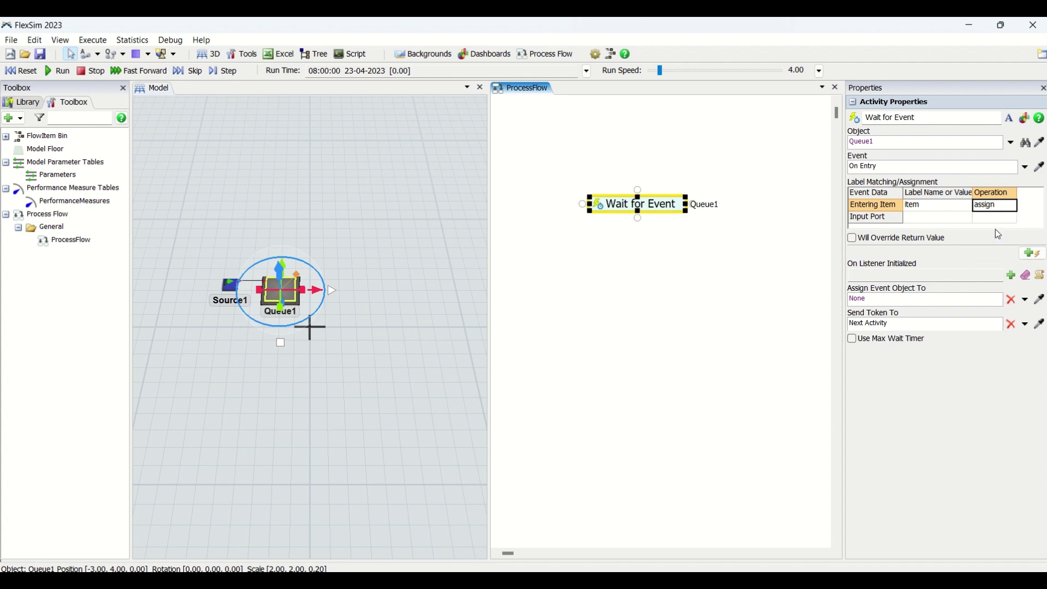
pyautogui.click(917, 207)
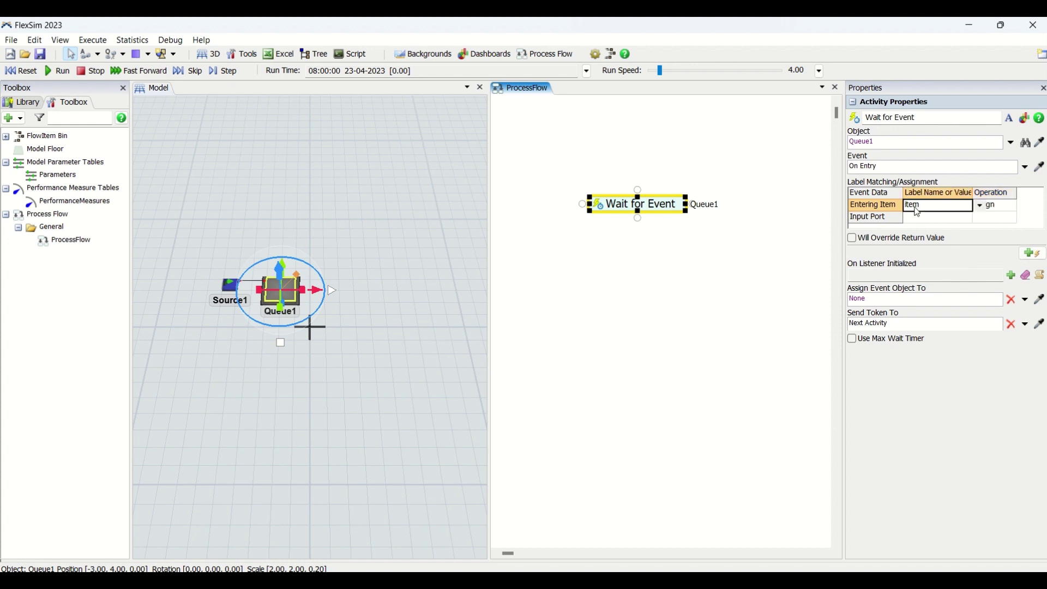
pyautogui.click(1042, 196)
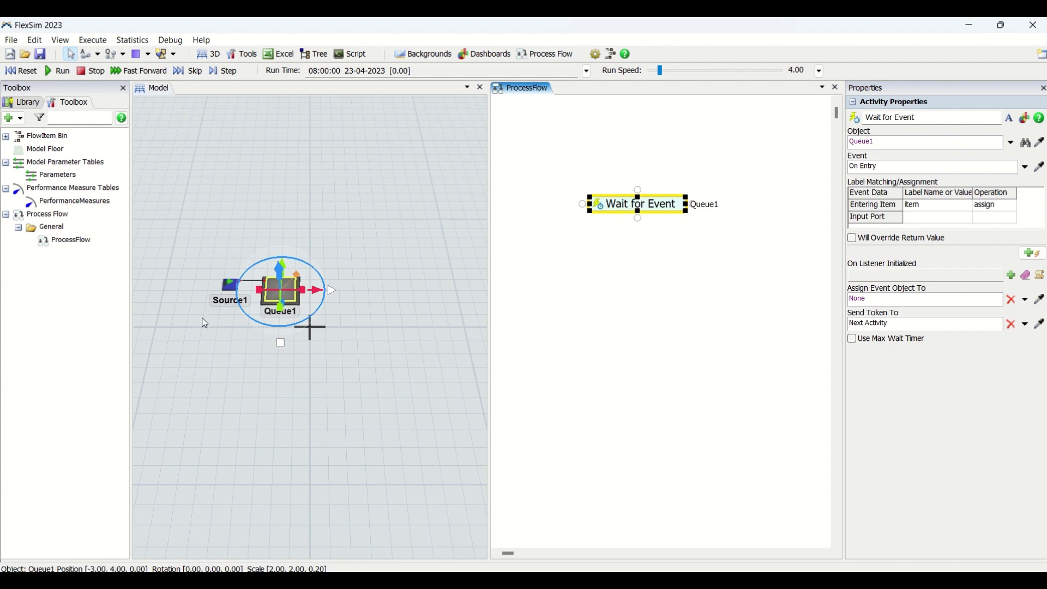
pyautogui.click(354, 321)
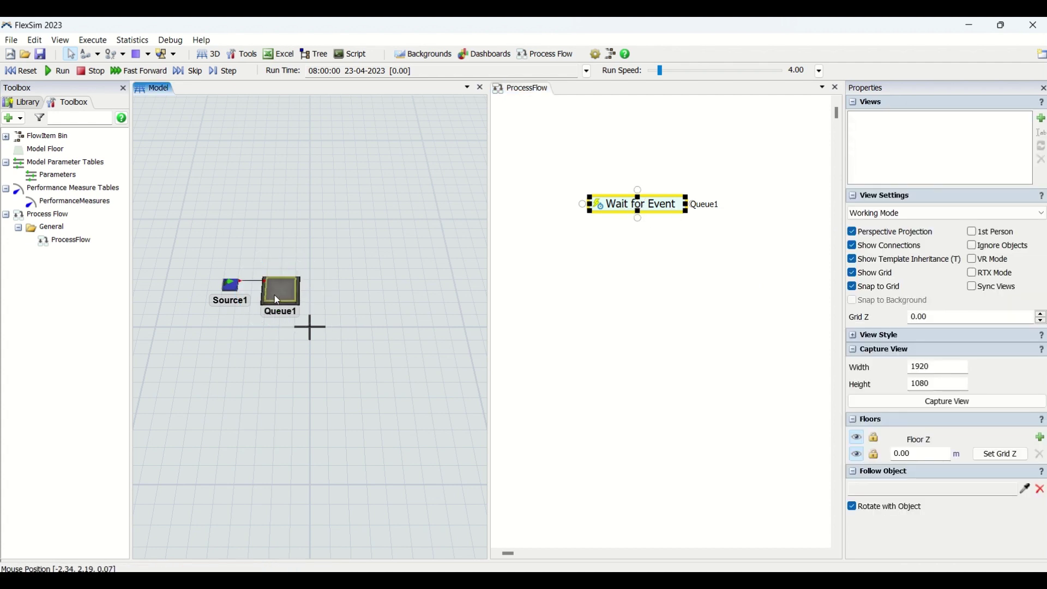
pyautogui.click(288, 296)
pyautogui.click(670, 207)
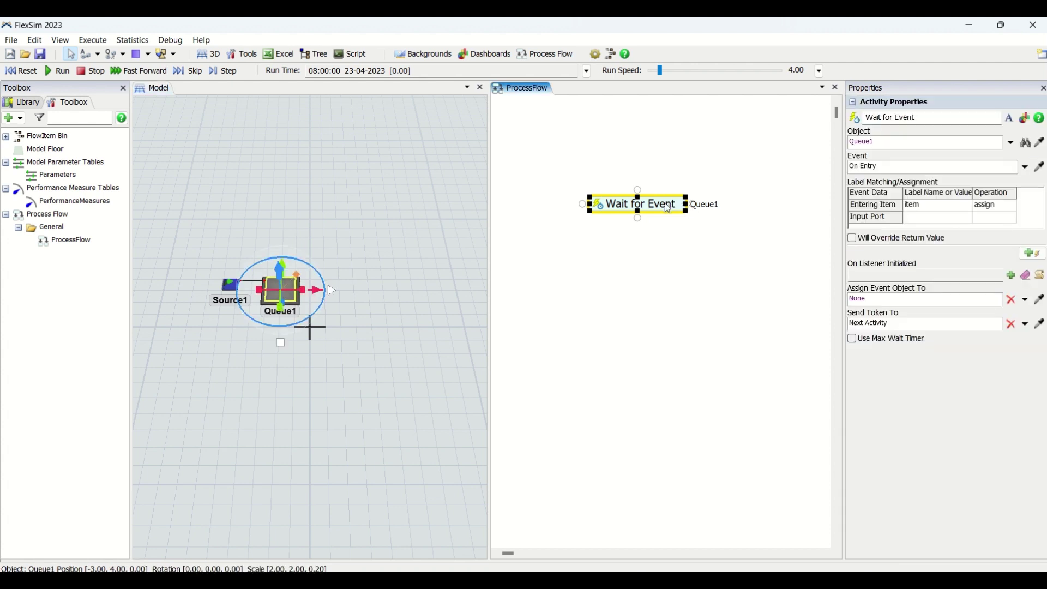
# Add an Event-Triggered Source above the Wait for Event activity and link it to Queue1's On Entry event.
pyautogui.doubleClick(631, 153)
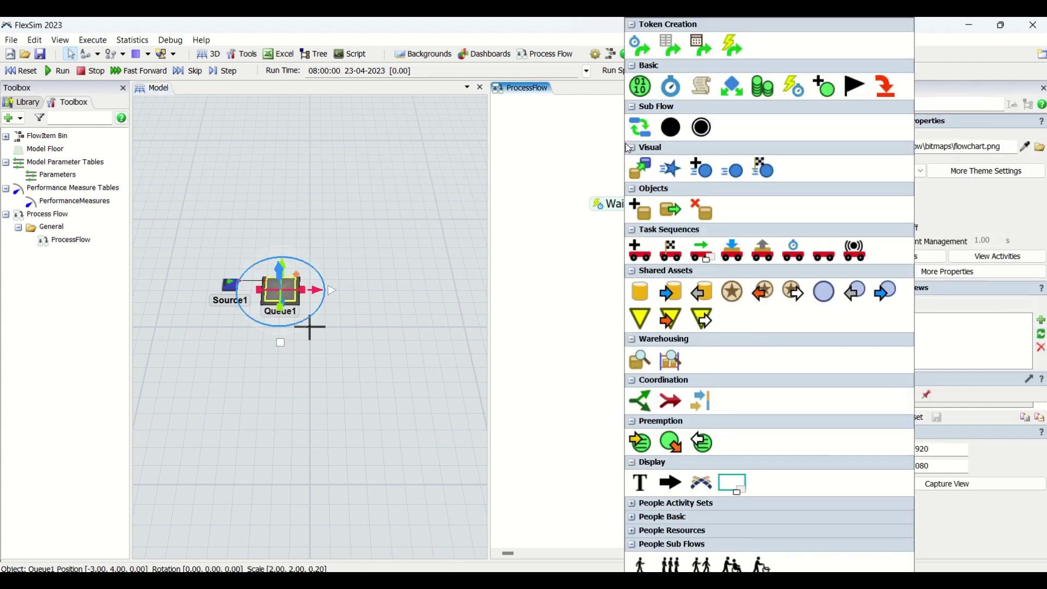
pyautogui.moveTo(732, 45); pyautogui.dragTo(668, 167)
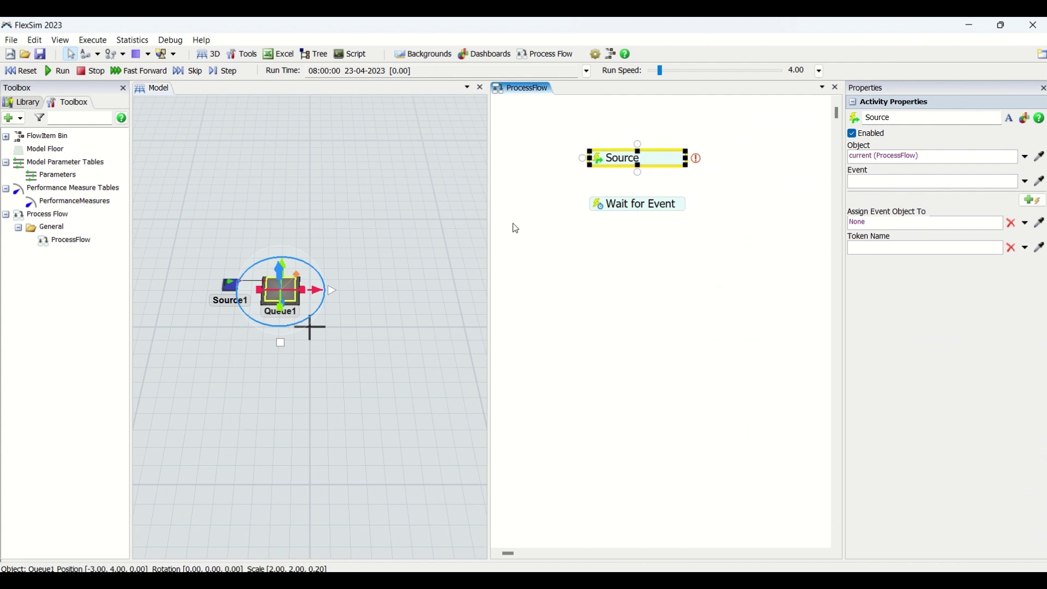
pyautogui.moveTo(311, 328); pyautogui.dragTo(310, 327)
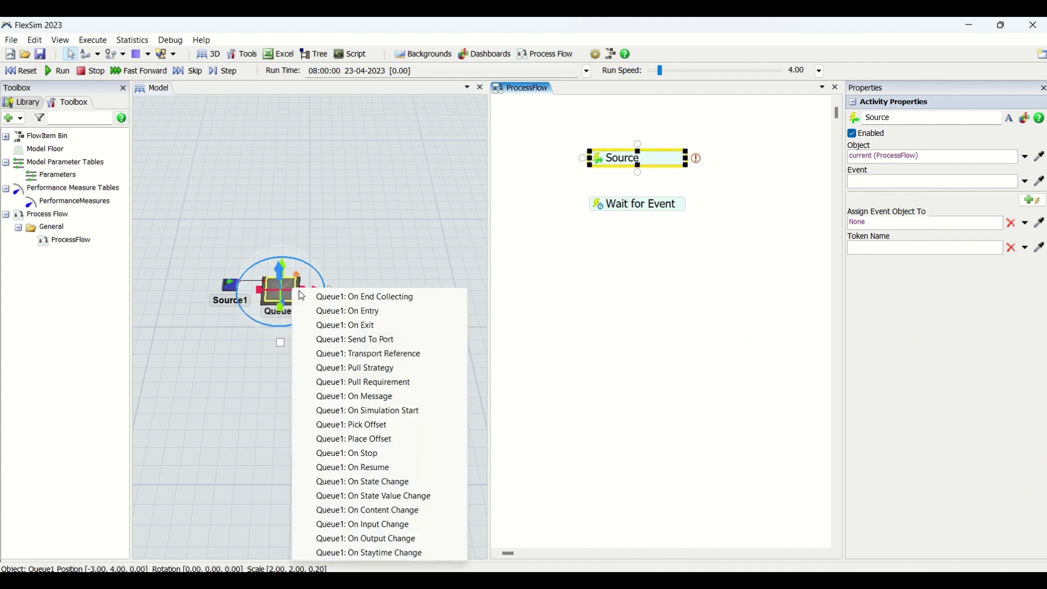
pyautogui.click(344, 316)
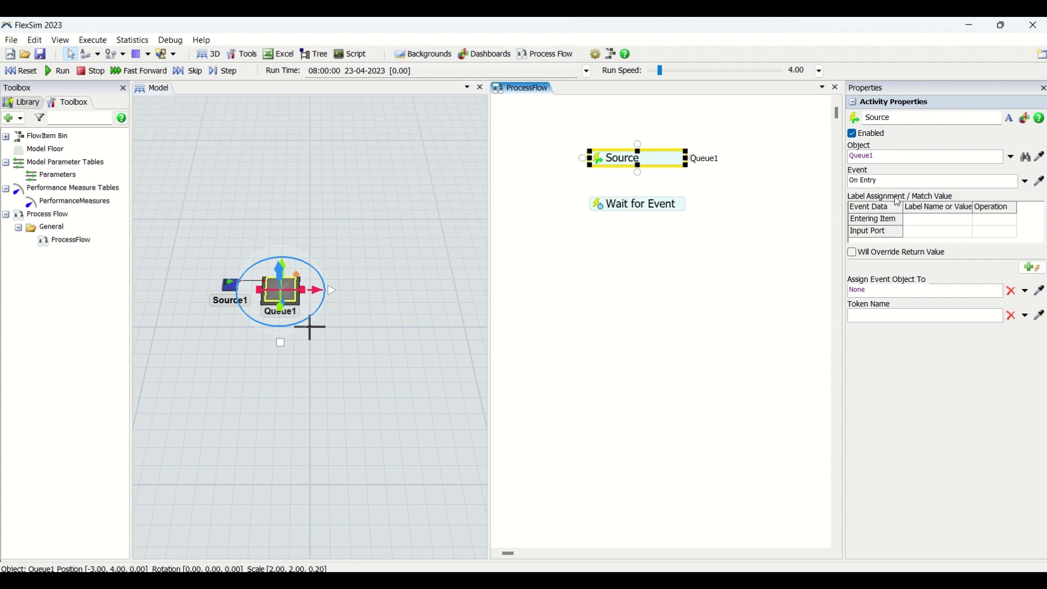
# Compare the Entering Item label and operation settings of the Source and Wait for Event activities.
pyautogui.click(928, 221)
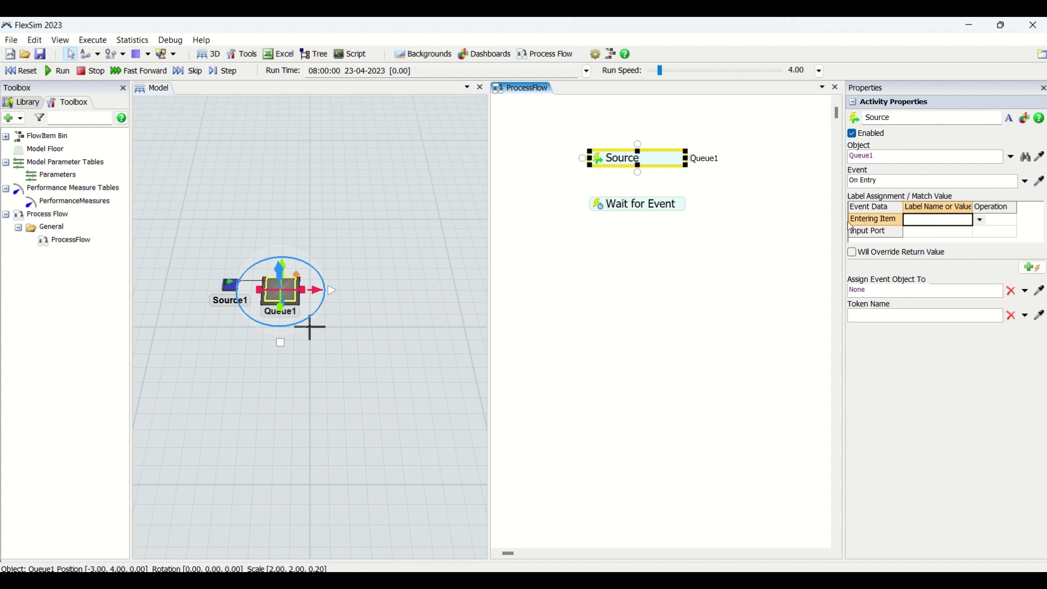
pyautogui.click(1012, 224)
pyautogui.moveTo(668, 159)
pyautogui.mouseDown()
pyautogui.moveTo(721, 158)
pyautogui.moveTo(659, 160)
pyautogui.mouseUp()
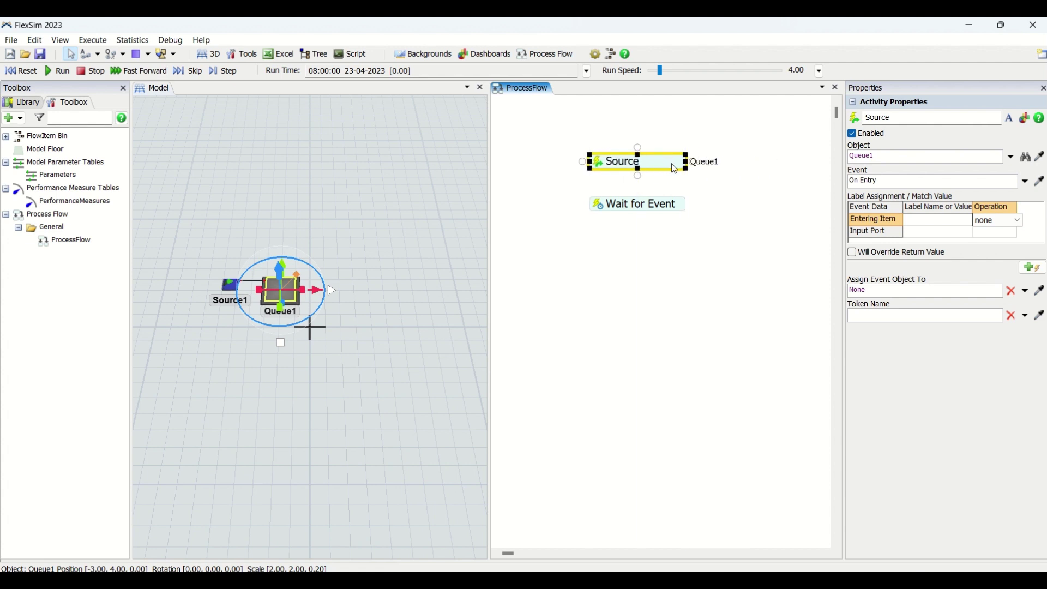
pyautogui.click(656, 204)
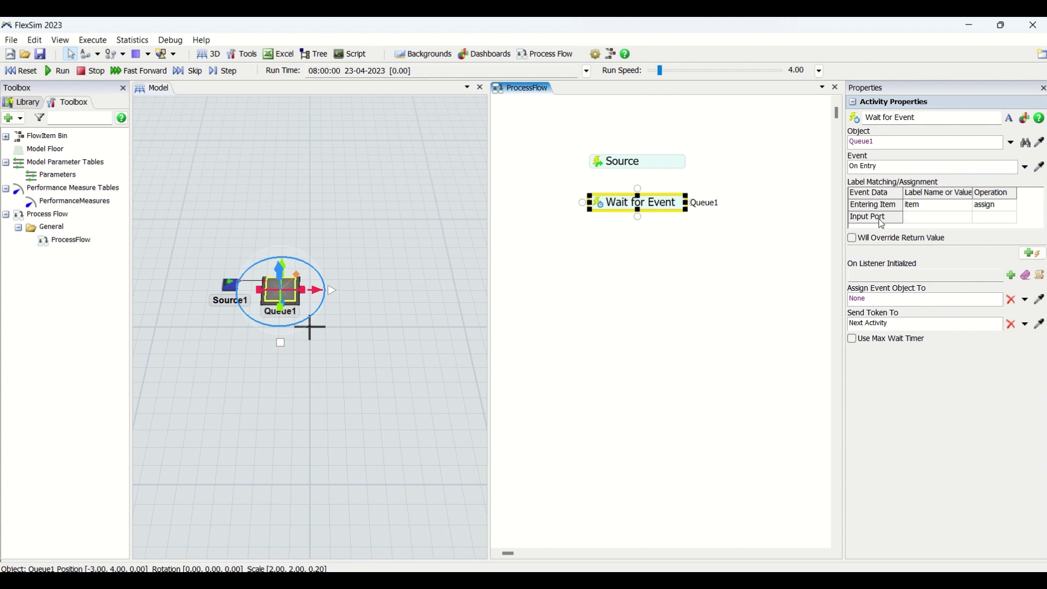
pyautogui.click(998, 208)
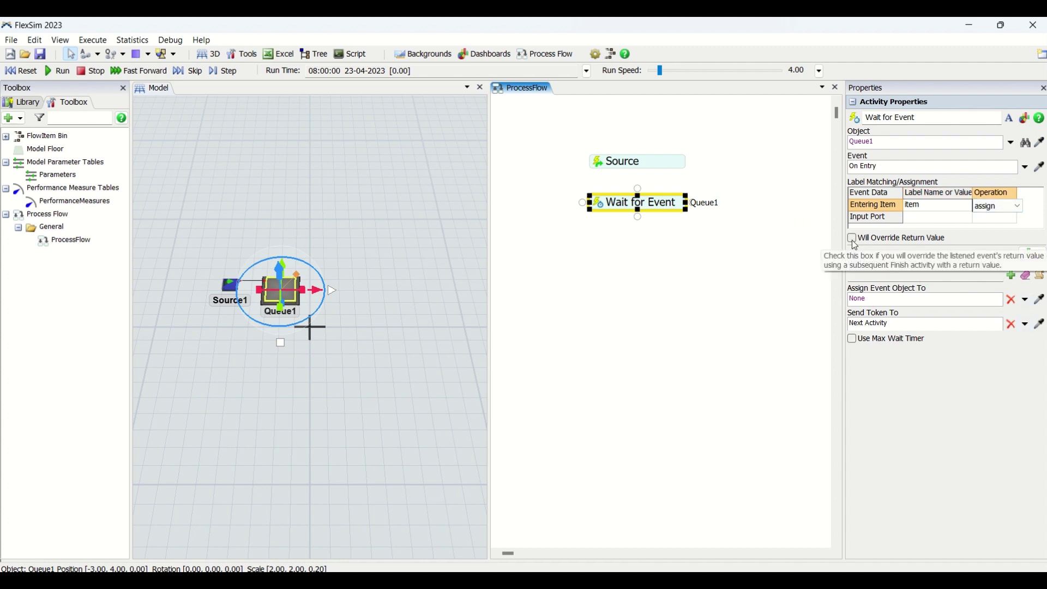
# Try a max wait timer of 5 s on the Wait for Event activity and turn the timer off again.
pyautogui.click(631, 161)
pyautogui.click(631, 198)
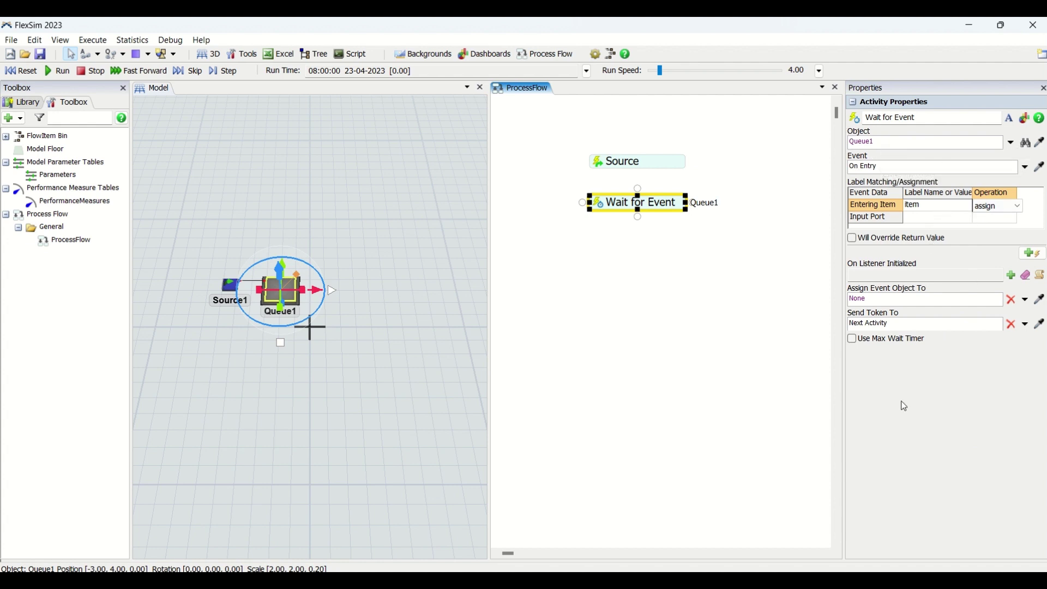
pyautogui.click(853, 341)
pyautogui.click(875, 359)
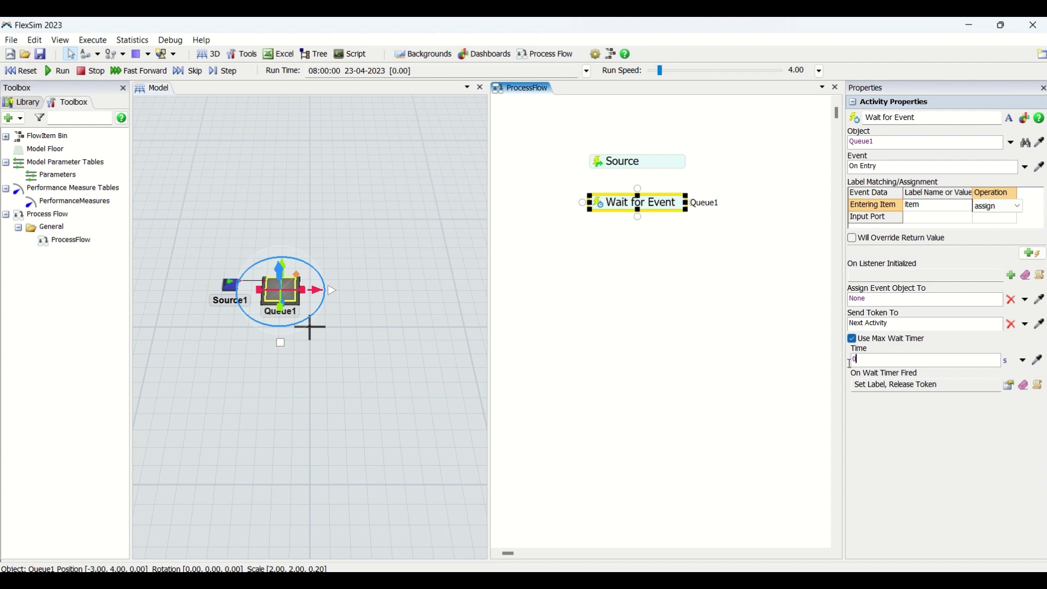
pyautogui.press('BackSpace')
pyautogui.write('5')
pyautogui.click(853, 339)
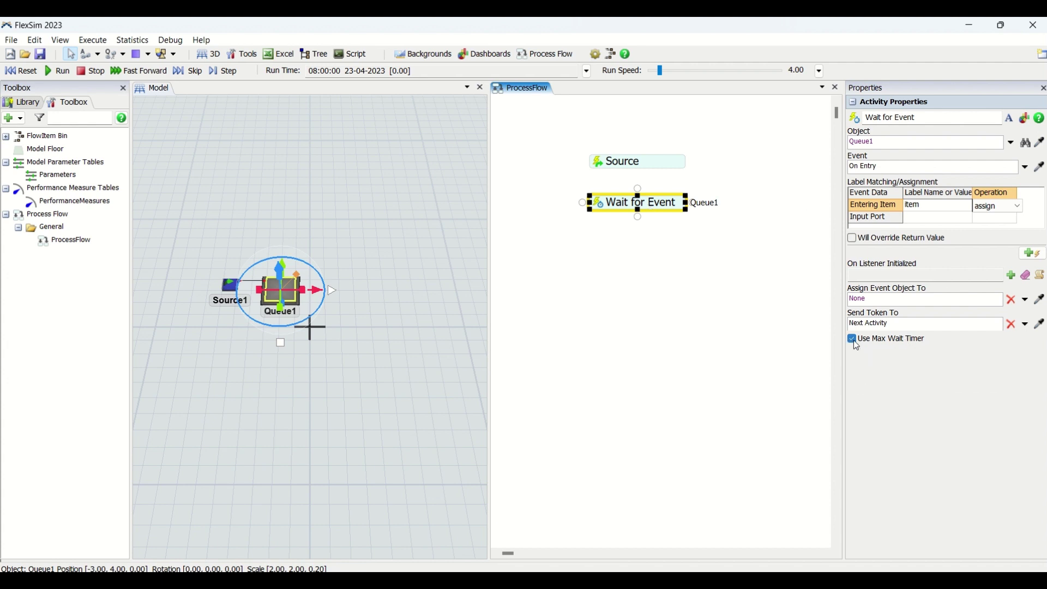
pyautogui.doubleClick(627, 207)
pyautogui.click(690, 263)
pyautogui.click(655, 204)
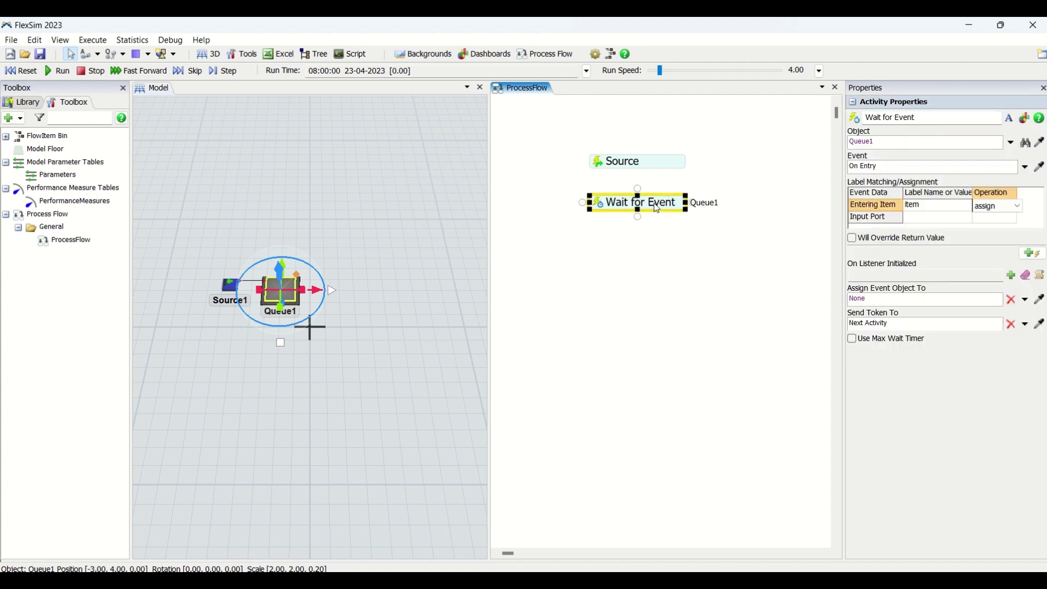
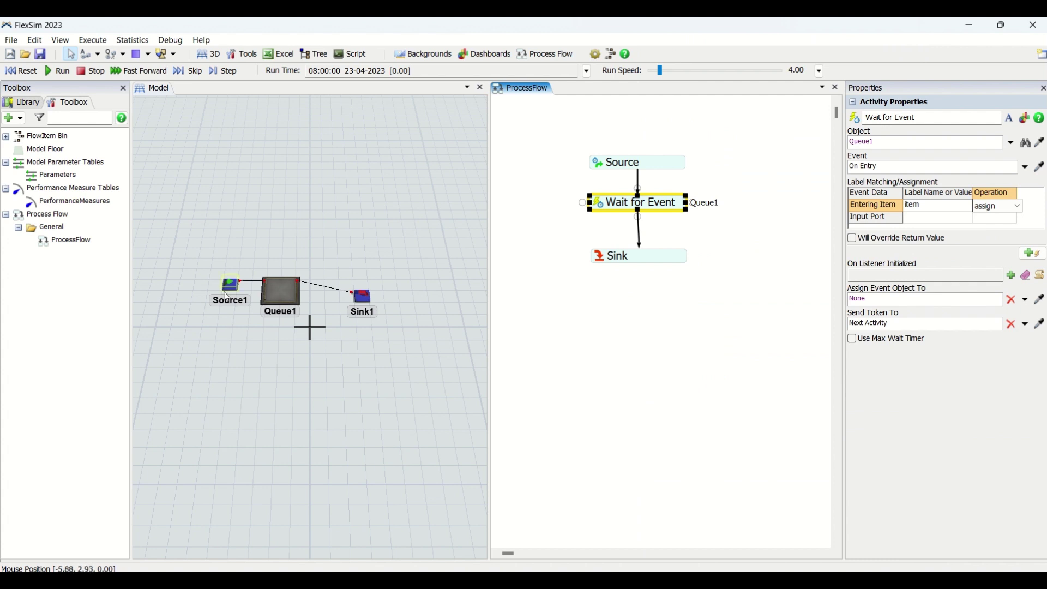
# Enable arrival at time 0 for Source1 in the 3D model and set its inter-arrival time to 10 s.
pyautogui.click(229, 288)
pyautogui.click(852, 388)
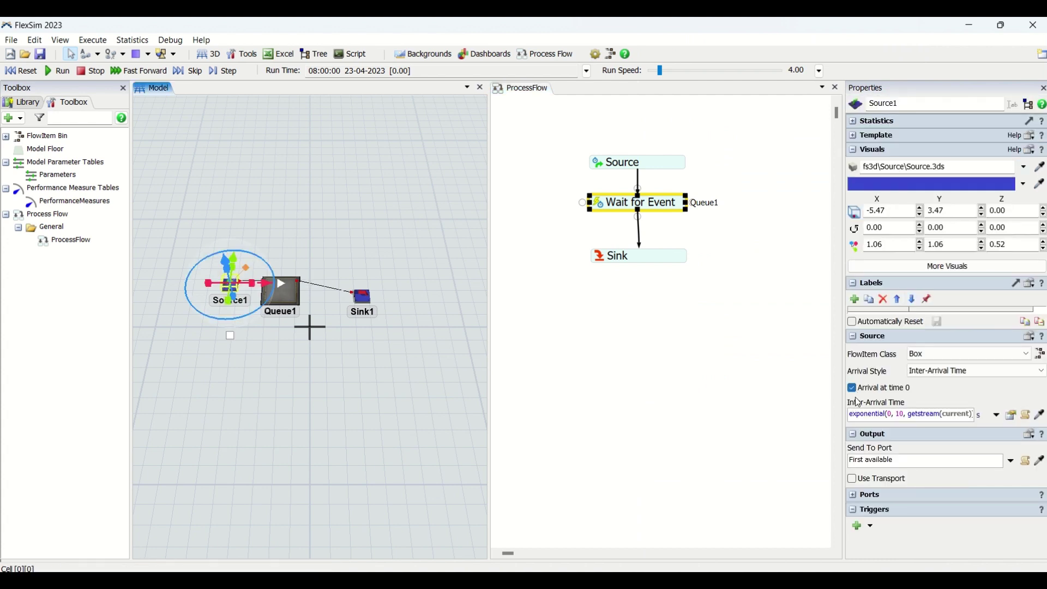
pyautogui.click(865, 413)
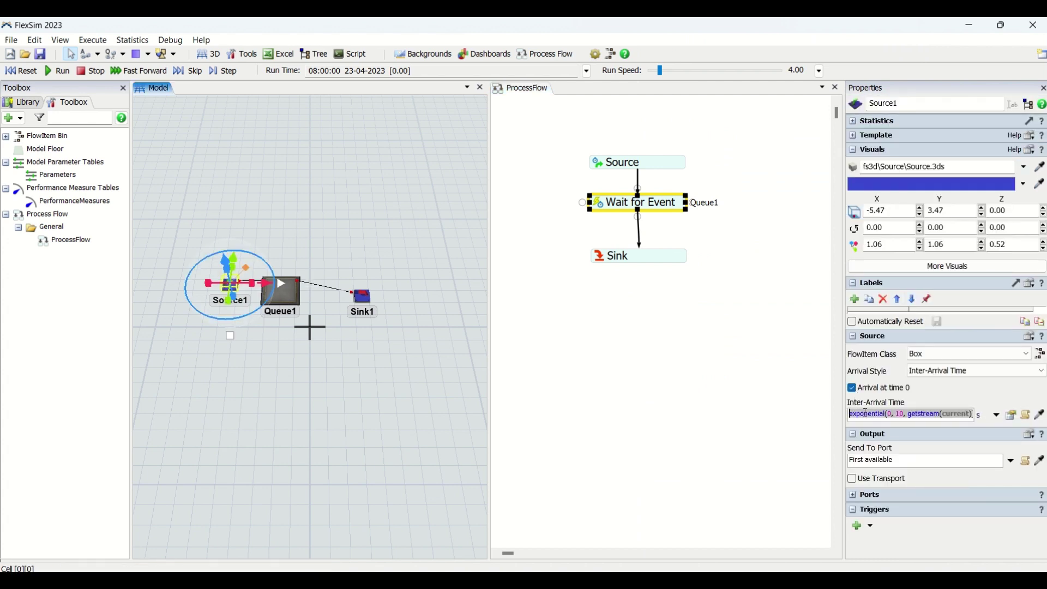
pyautogui.click(661, 346)
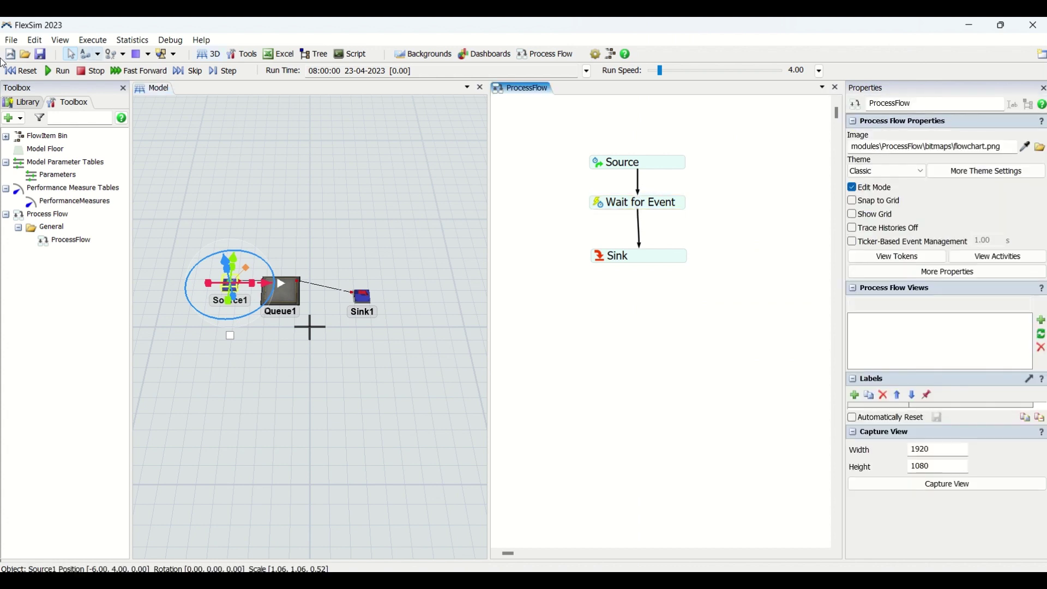
# Reset and run the simulation, checking Queue1 and Source1 against the tokens held at Wait for Event.
pyautogui.click(25, 71)
pyautogui.click(50, 75)
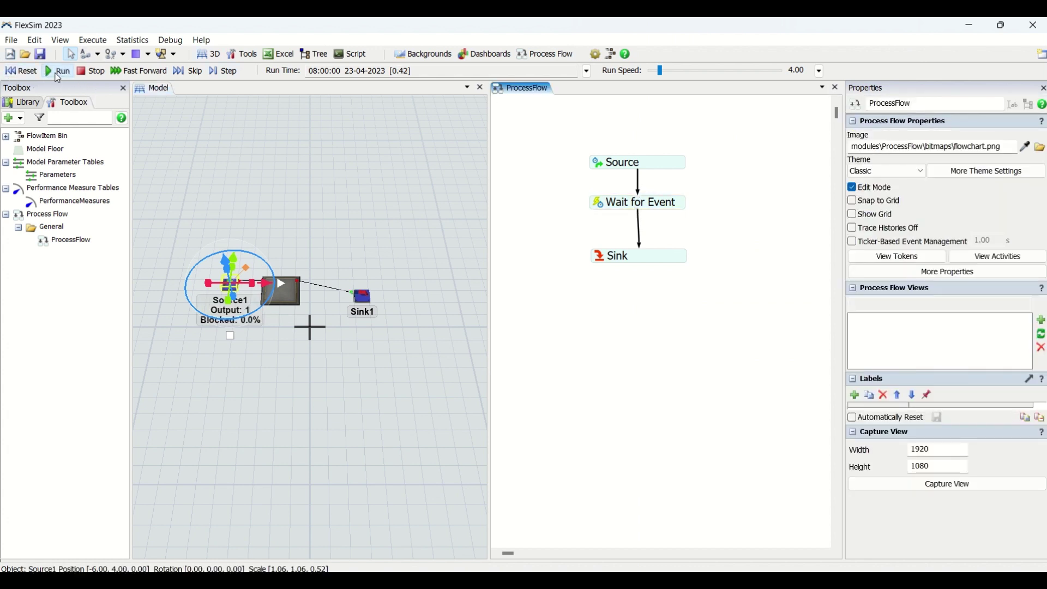
pyautogui.click(348, 477)
pyautogui.click(268, 294)
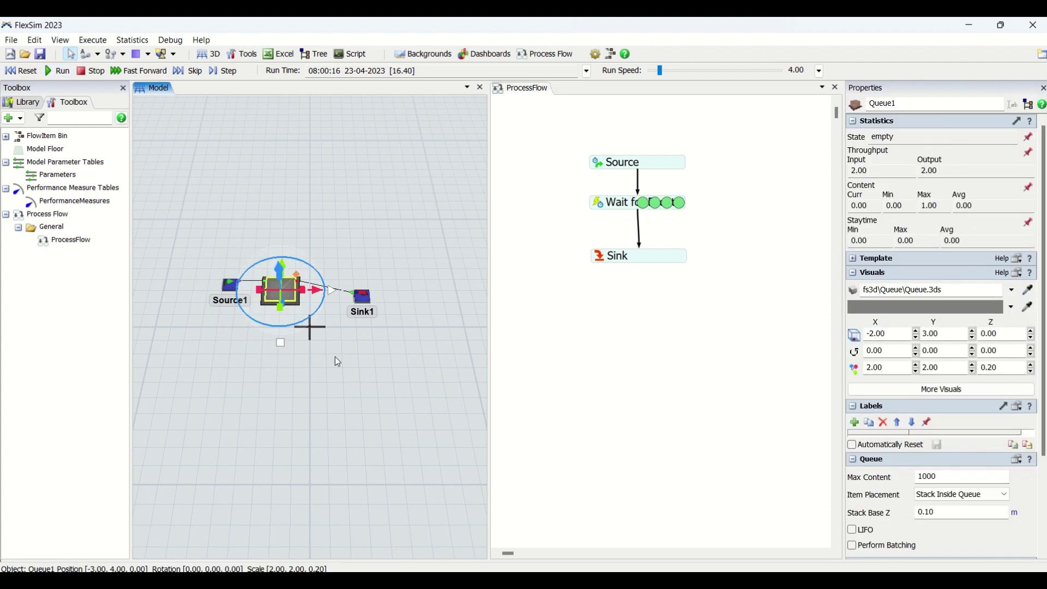
pyautogui.click(335, 357)
pyautogui.click(233, 289)
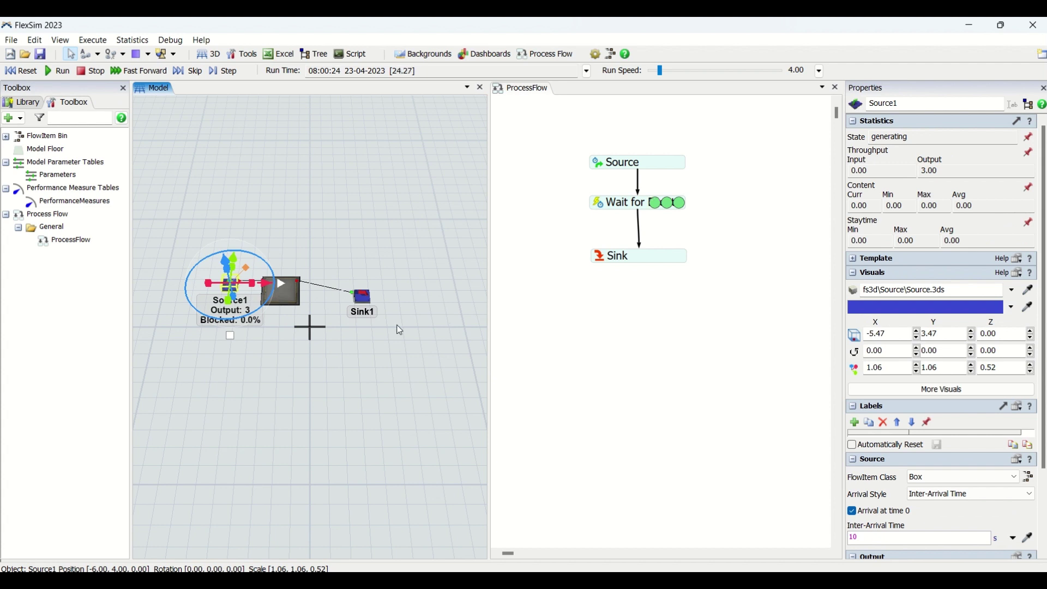
pyautogui.click(281, 292)
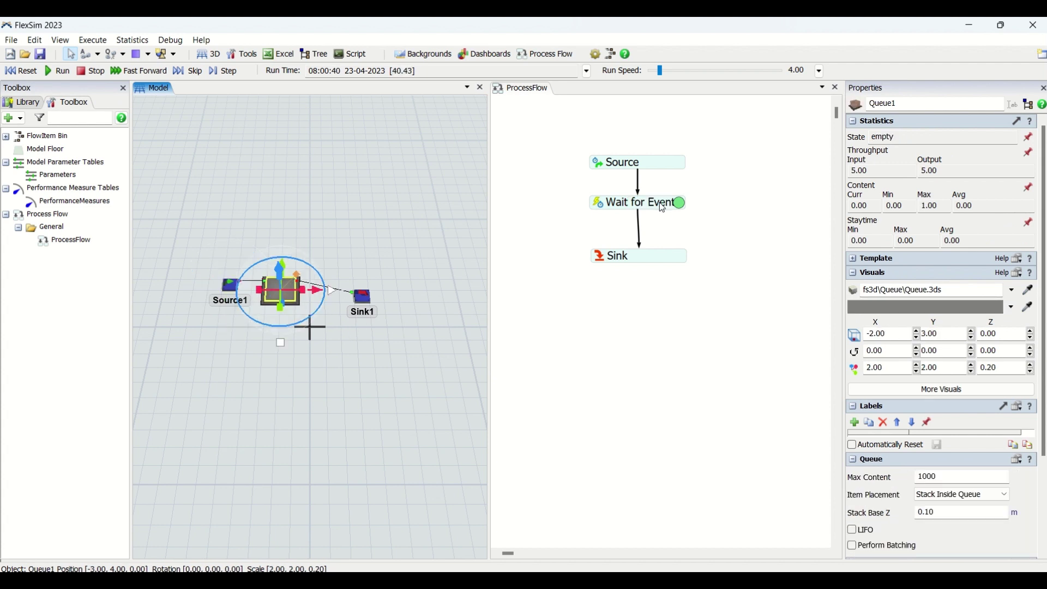
pyautogui.click(625, 206)
pyautogui.click(284, 288)
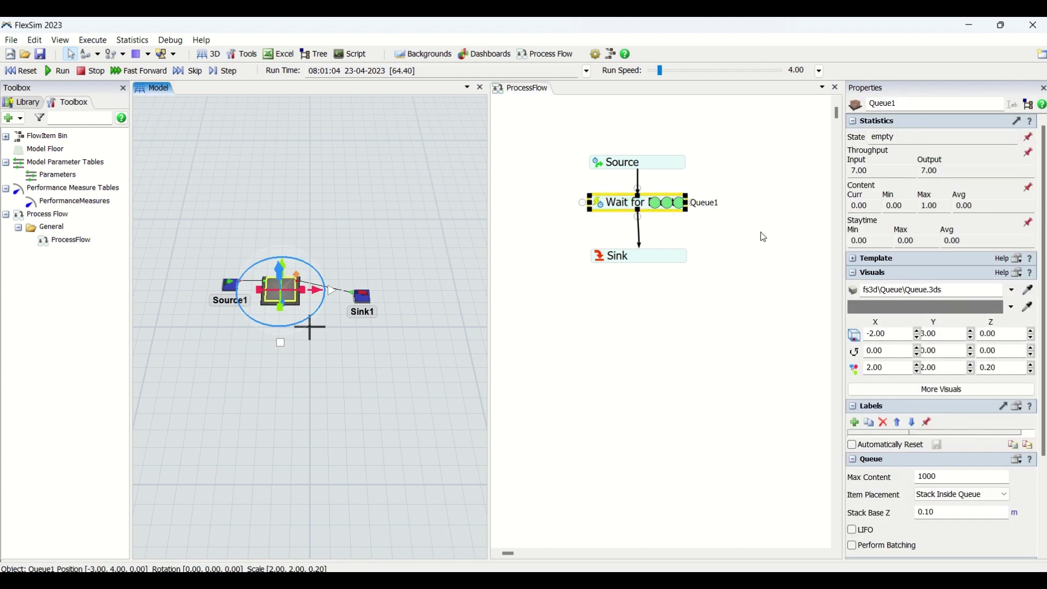
# Slow the run speed to 0.0525 and check the inter-arrival times of the process flow Source and Source1.
pyautogui.moveTo(667, 73); pyautogui.dragTo(653, 73)
pyautogui.click(613, 166)
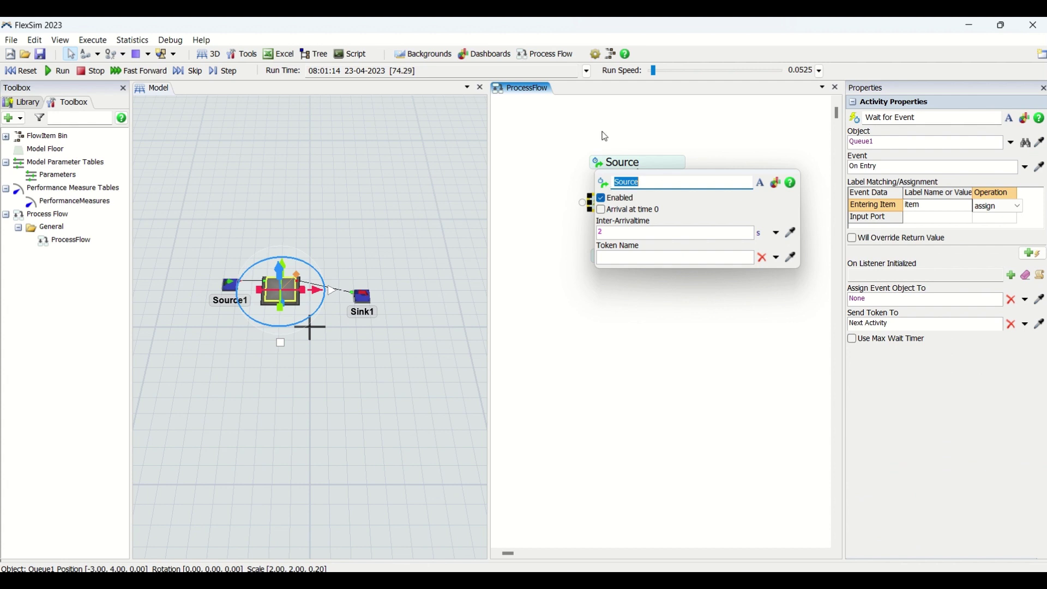
pyautogui.click(545, 193)
pyautogui.click(230, 285)
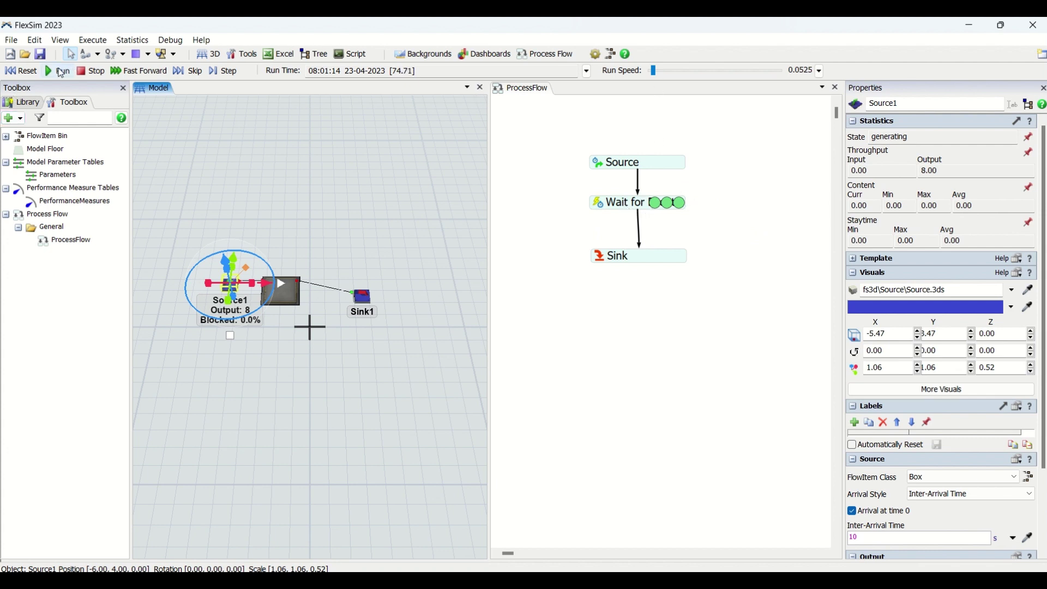
# Raise the run speed to 2.65 to watch tokens pass from Wait for Event to the Sink, and reset the model.
pyautogui.moveTo(653, 72); pyautogui.dragTo(656, 72)
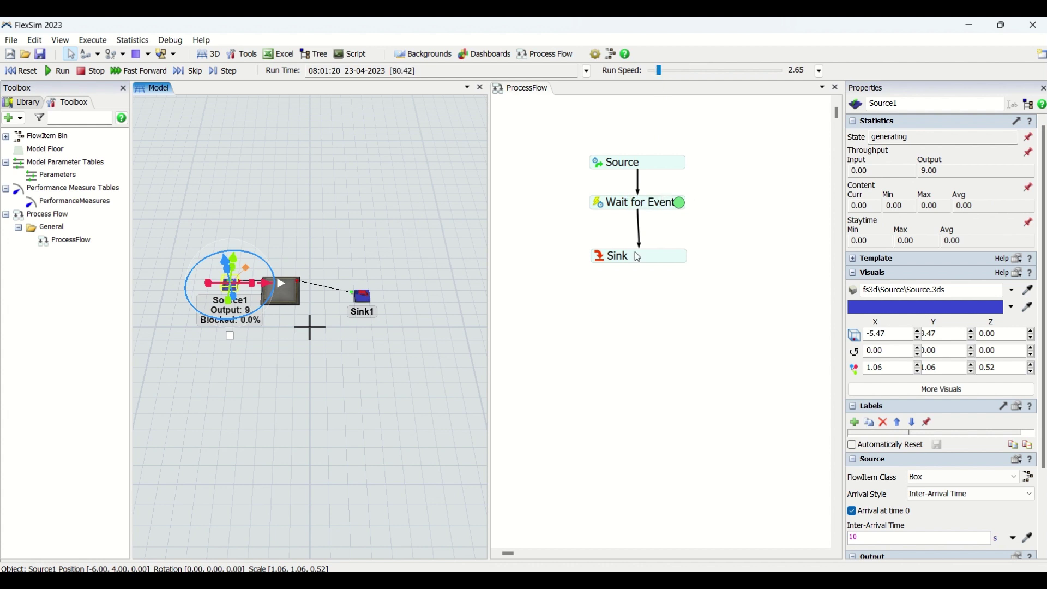
pyautogui.click(663, 256)
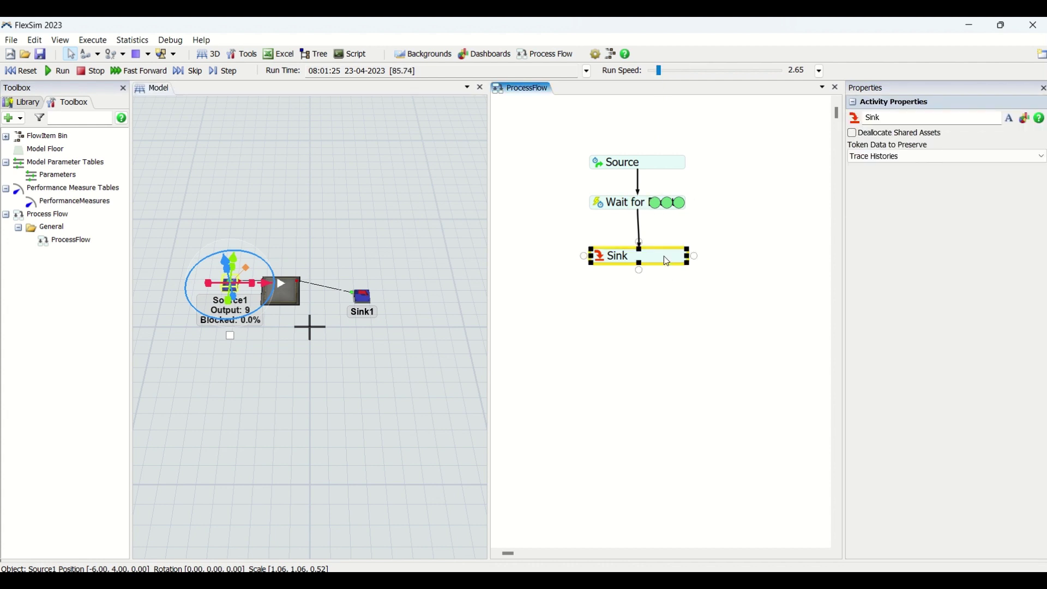
pyautogui.click(604, 207)
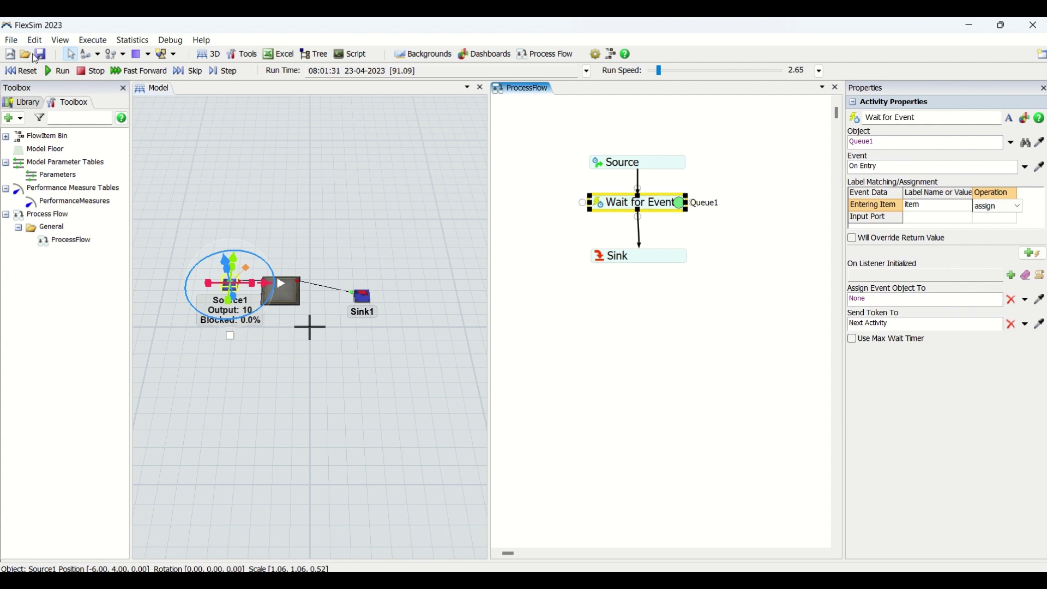
pyautogui.click(25, 72)
pyautogui.click(548, 294)
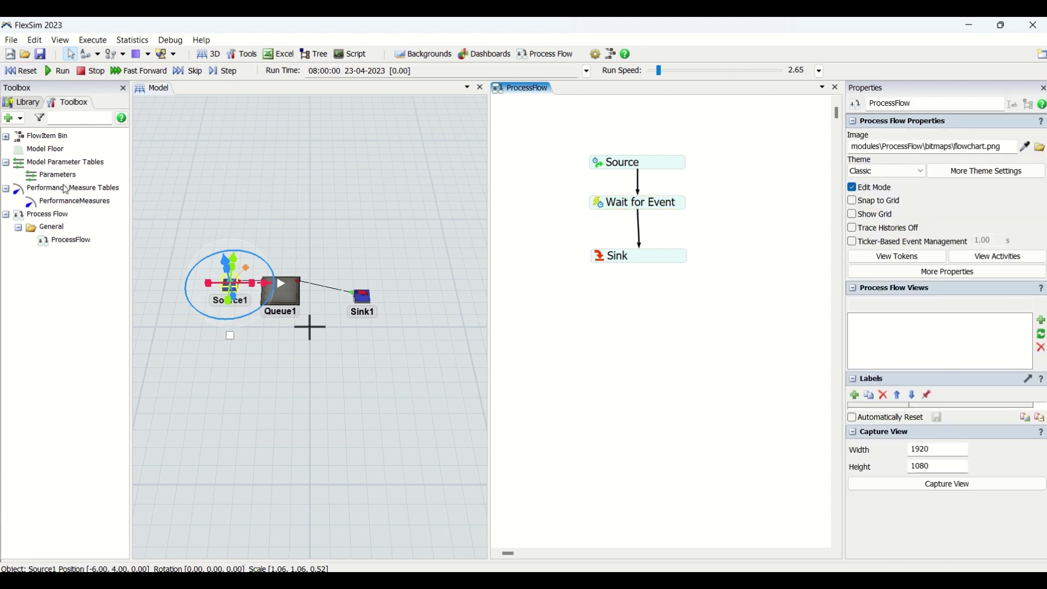
# Add a Create Tokens activity below the Sink in the process flow and select it.
pyautogui.click(24, 105)
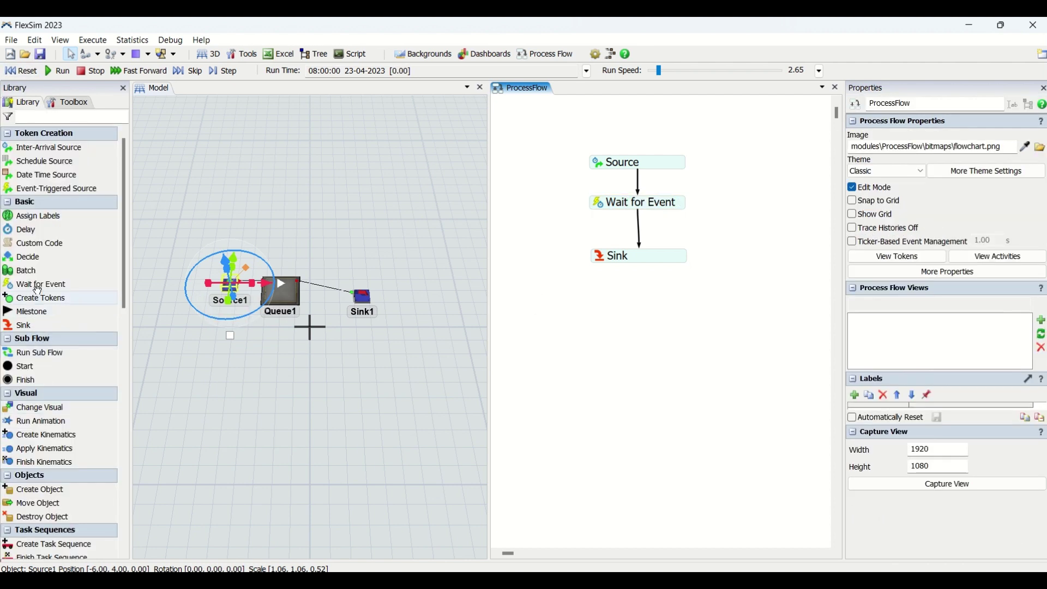
pyautogui.moveTo(39, 298); pyautogui.dragTo(463, 319)
pyautogui.moveTo(587, 311); pyautogui.dragTo(596, 313)
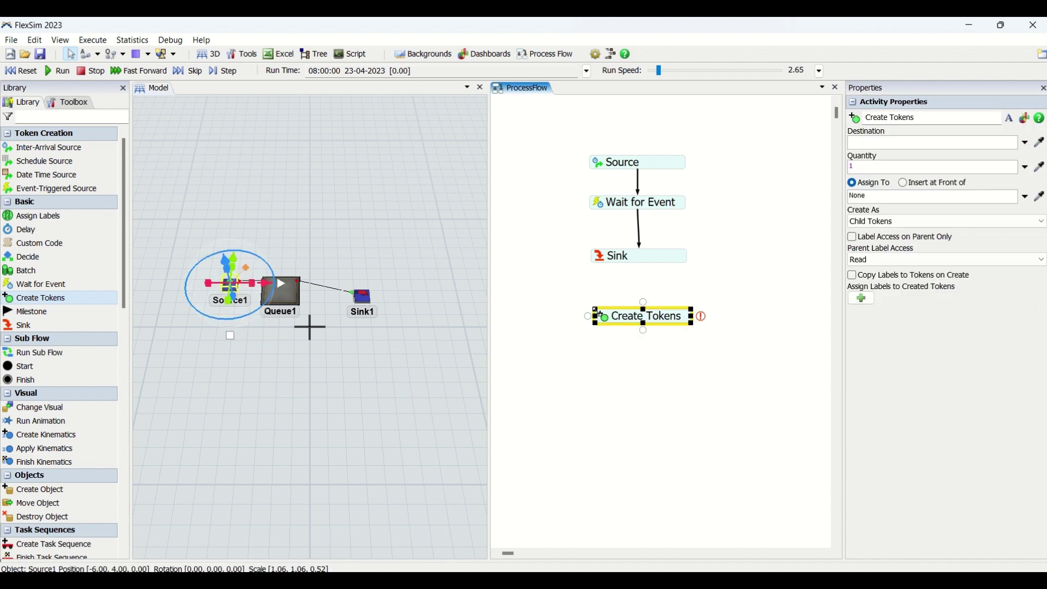
pyautogui.click(563, 315)
pyautogui.click(665, 325)
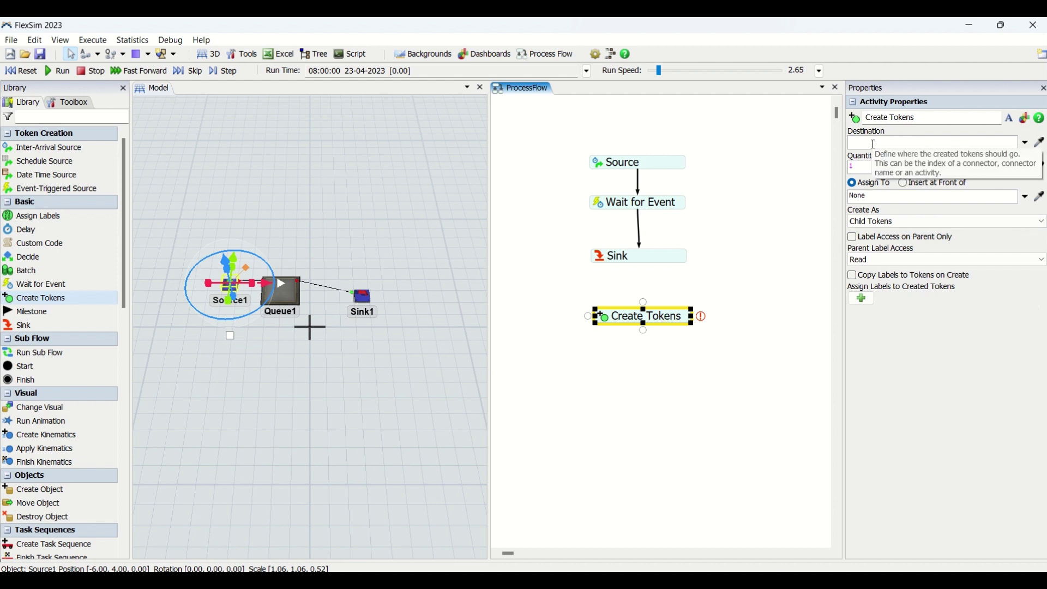
pyautogui.doubleClick(693, 213)
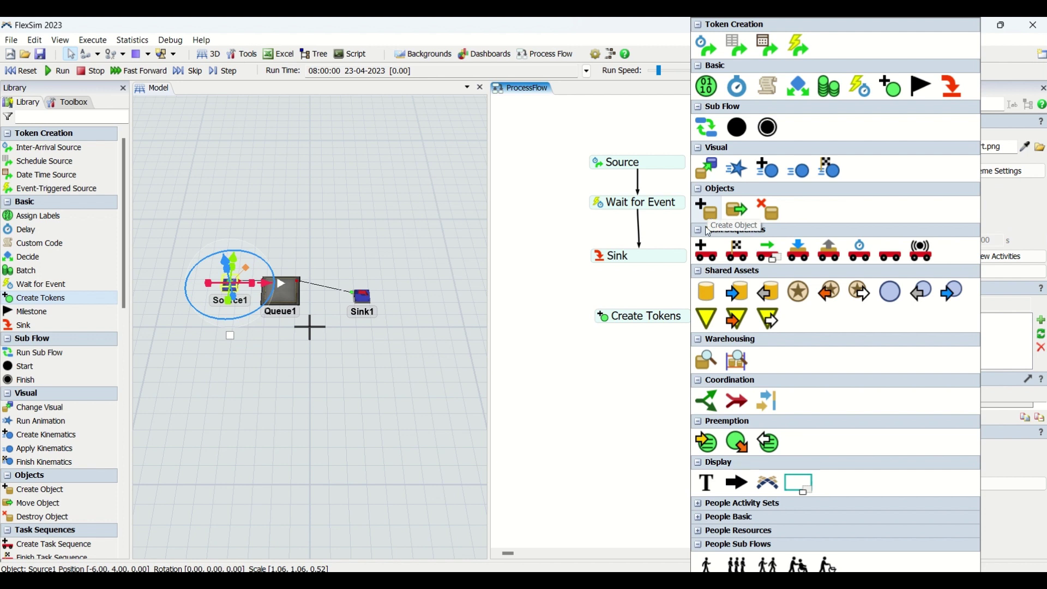
pyautogui.click(649, 320)
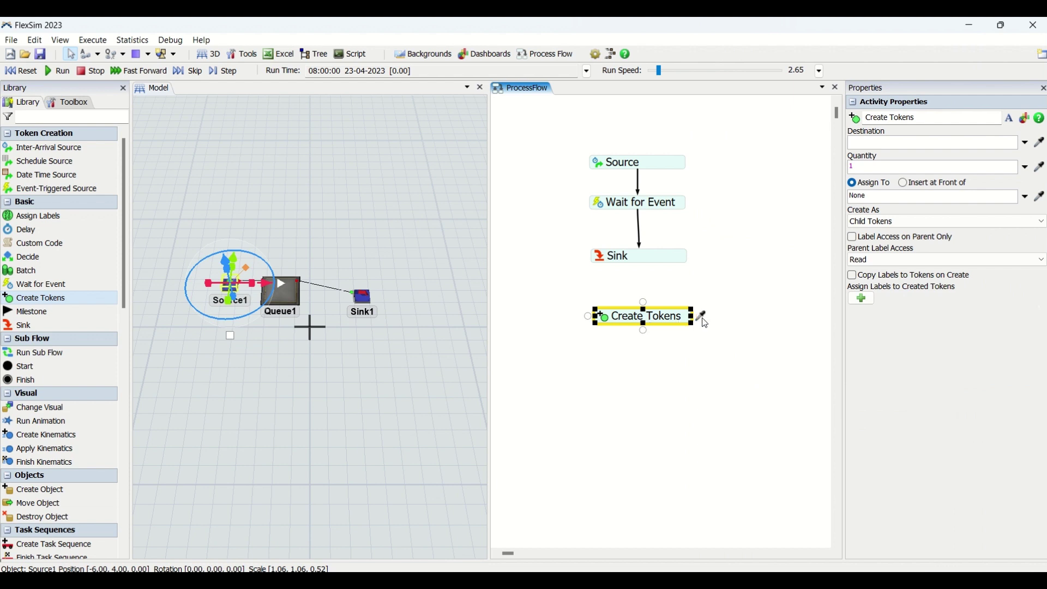
# Sample the Sink as the Create Tokens destination, and replace it with the Wait for Event activity.
pyautogui.click(703, 319)
pyautogui.click(1042, 140)
pyautogui.click(647, 250)
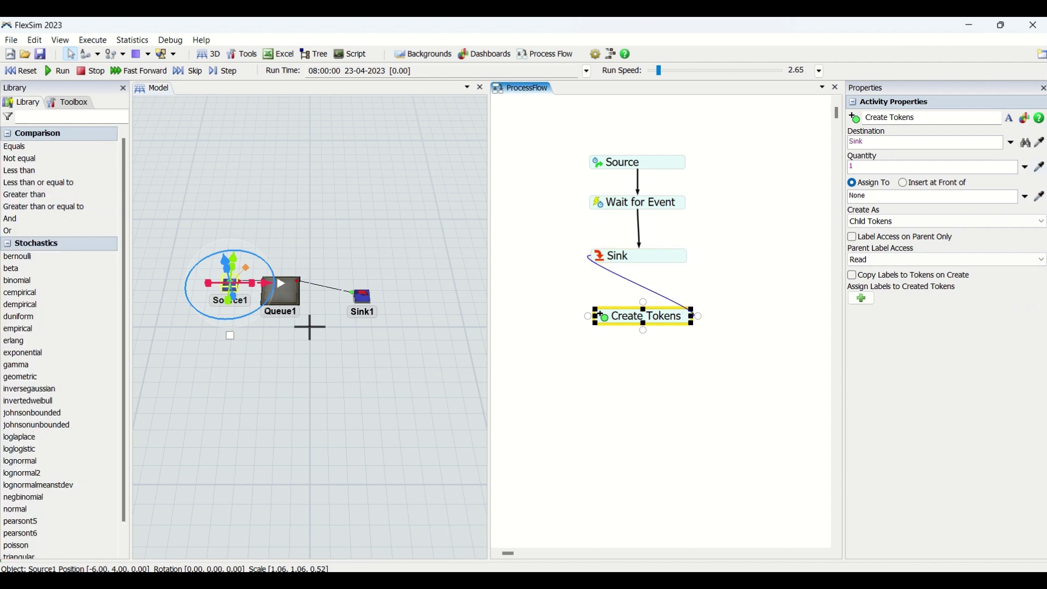
pyautogui.click(1042, 140)
pyautogui.click(627, 204)
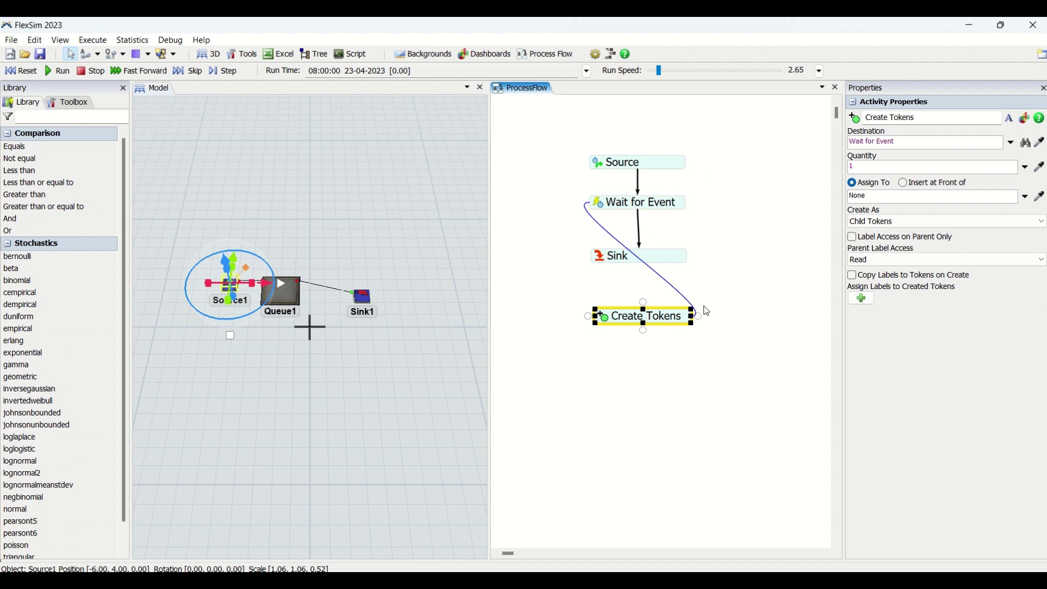
# Set the Create Tokens destination to Next Activity and review the other destination options.
pyautogui.click(1012, 143)
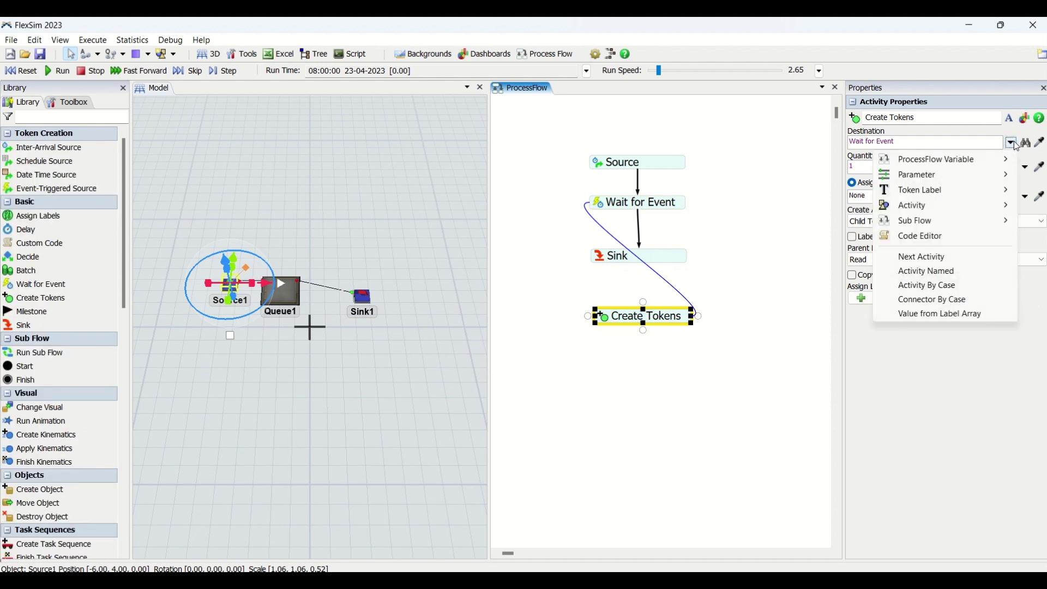
pyautogui.click(965, 257)
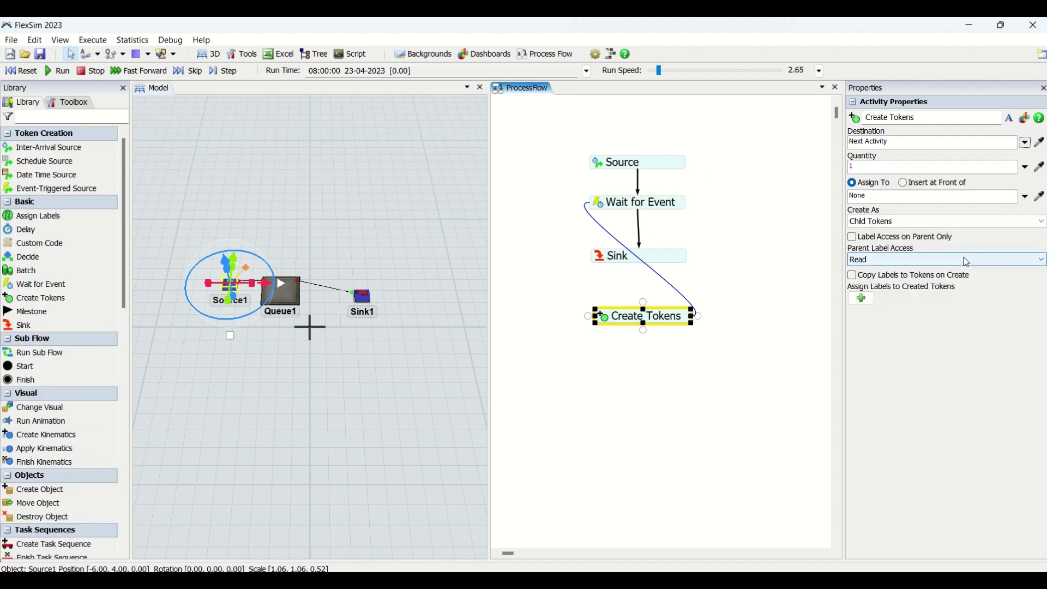
pyautogui.click(723, 289)
pyautogui.click(659, 317)
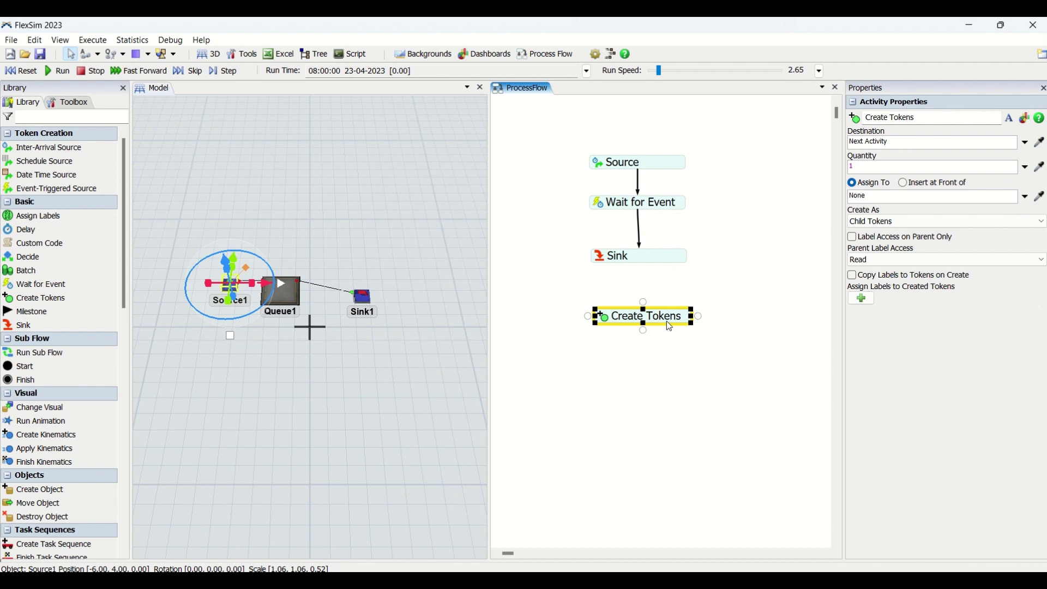
pyautogui.click(1026, 143)
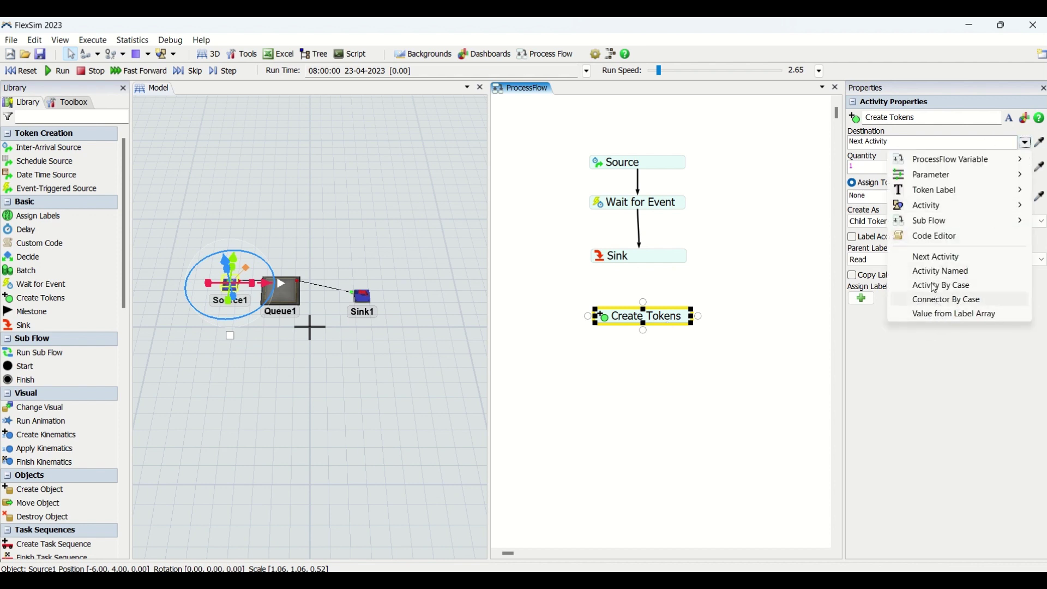
pyautogui.click(963, 389)
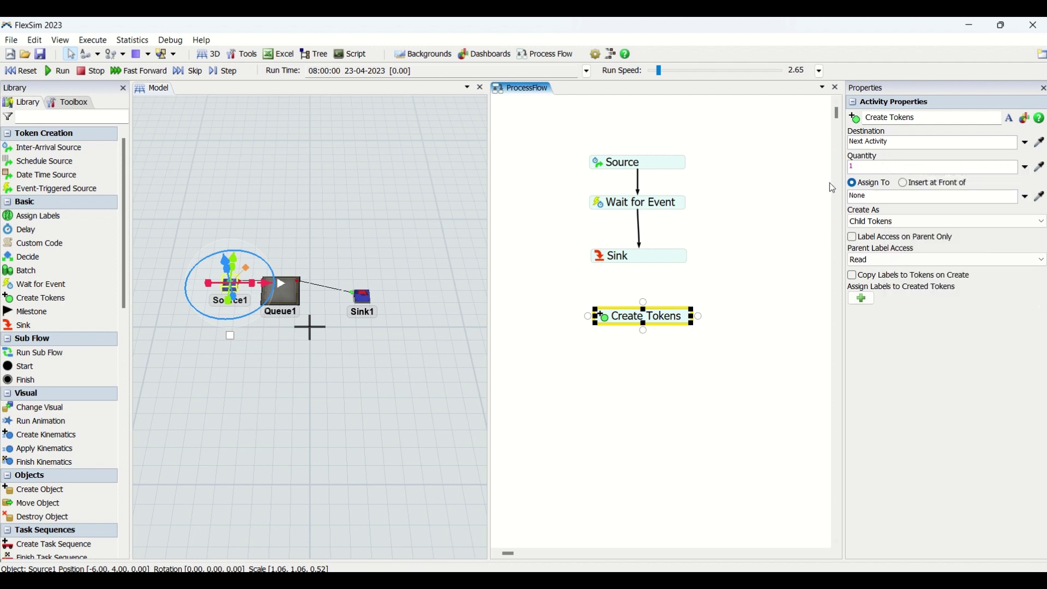
# Try the Parent Label and Conditional Label options for what the created tokens are assigned to.
pyautogui.click(1025, 200)
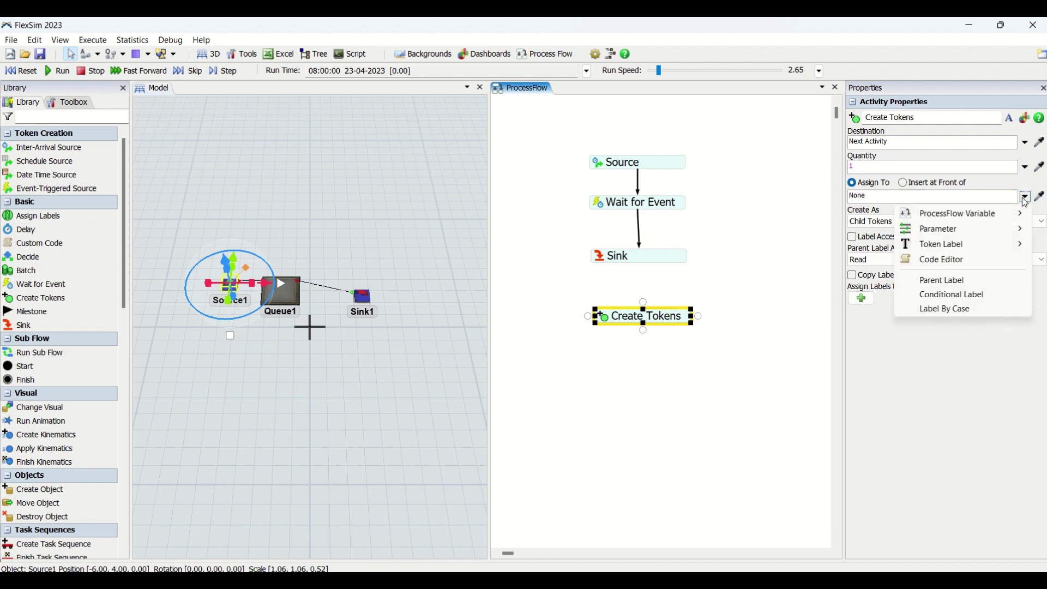
pyautogui.click(980, 282)
pyautogui.click(1015, 201)
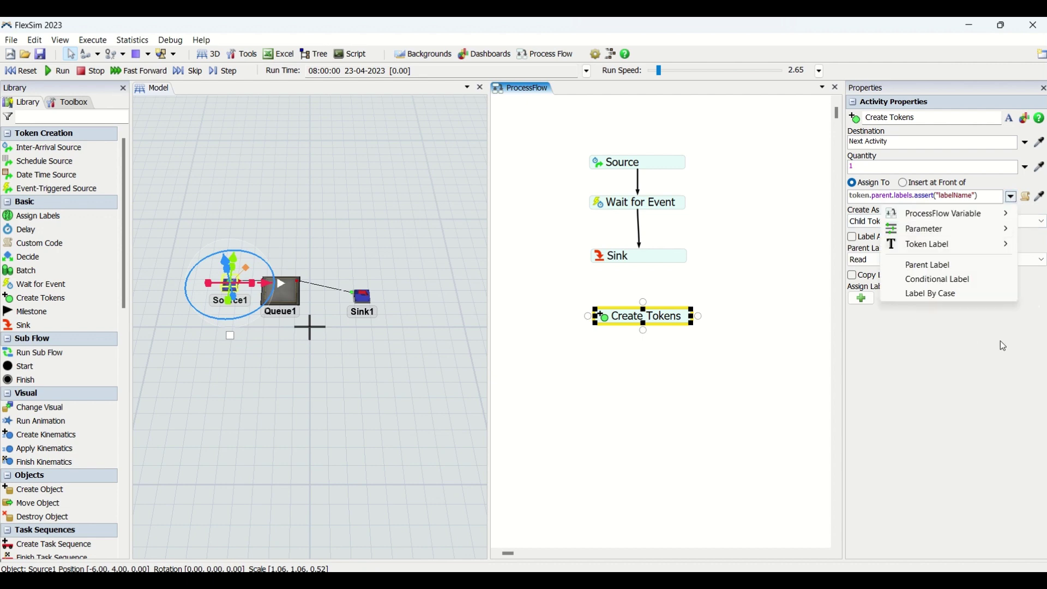
pyautogui.click(981, 279)
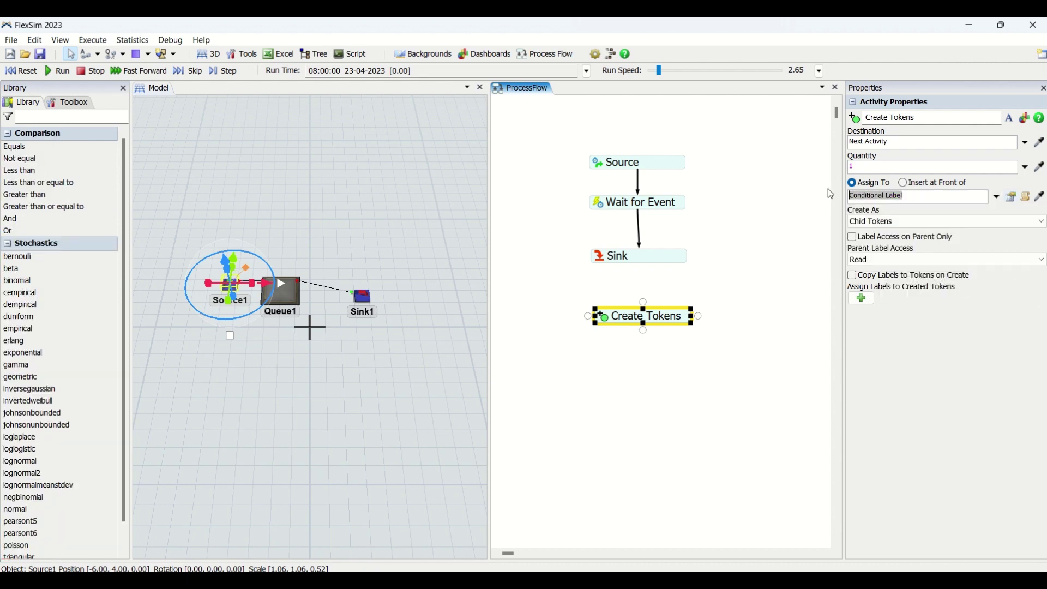
# Delete the Create Tokens activity from the process flow.
pyautogui.click(681, 392)
pyautogui.click(679, 317)
pyautogui.press('Delete')
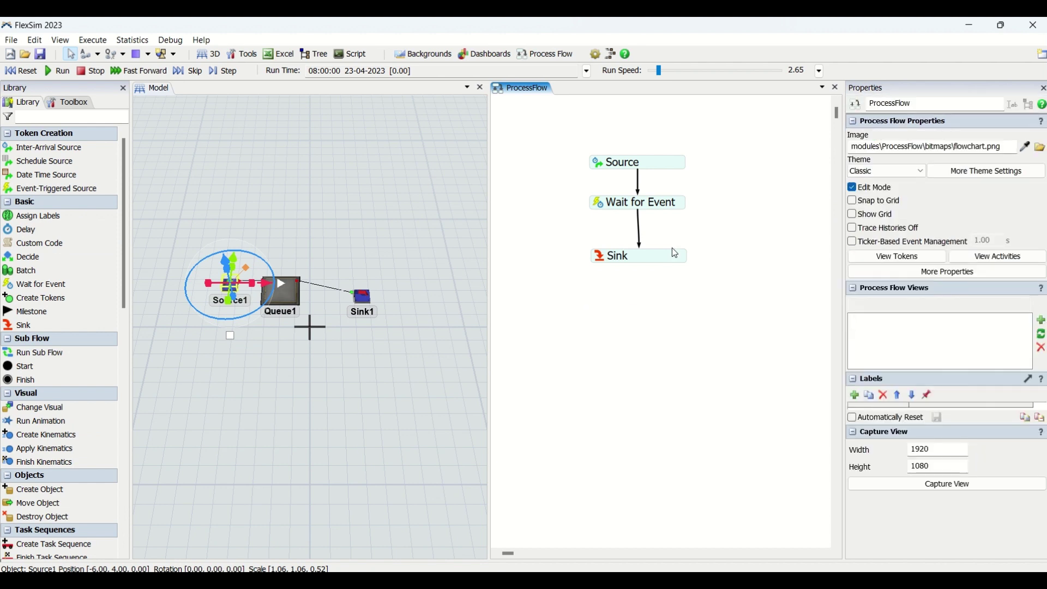
# Add a Create Tokens activity below the process flow's Sink and set its destination to Next Activity.
pyautogui.moveTo(32, 302); pyautogui.dragTo(634, 331)
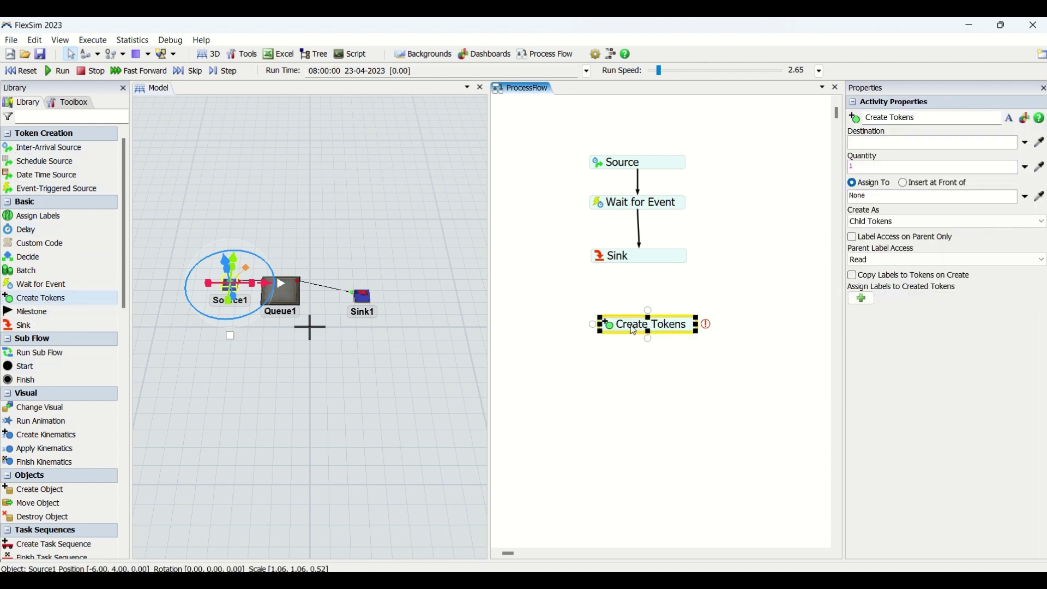
pyautogui.click(1027, 143)
pyautogui.click(938, 256)
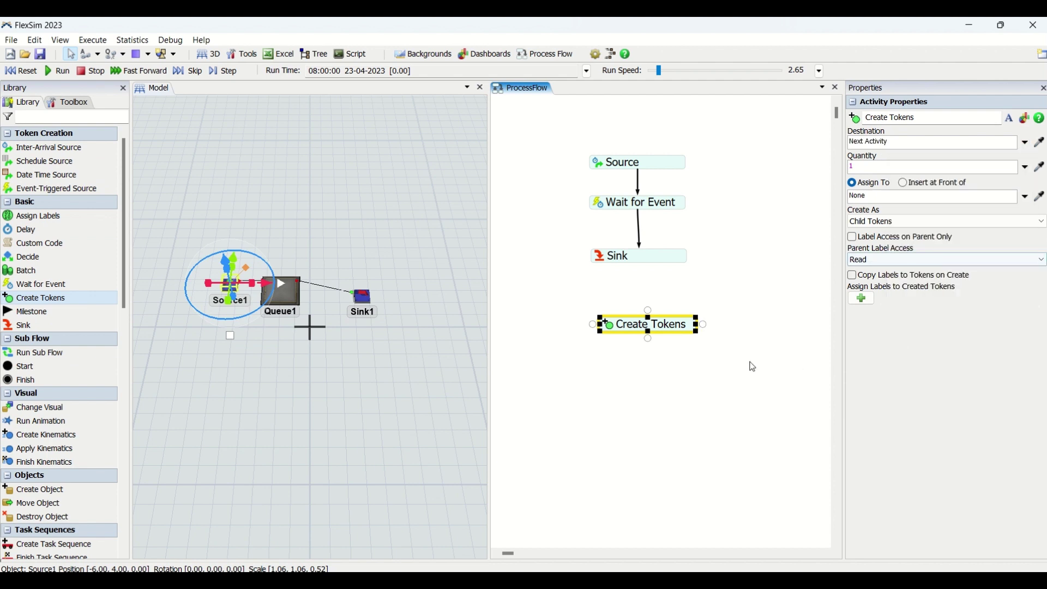
pyautogui.click(755, 368)
pyautogui.click(649, 324)
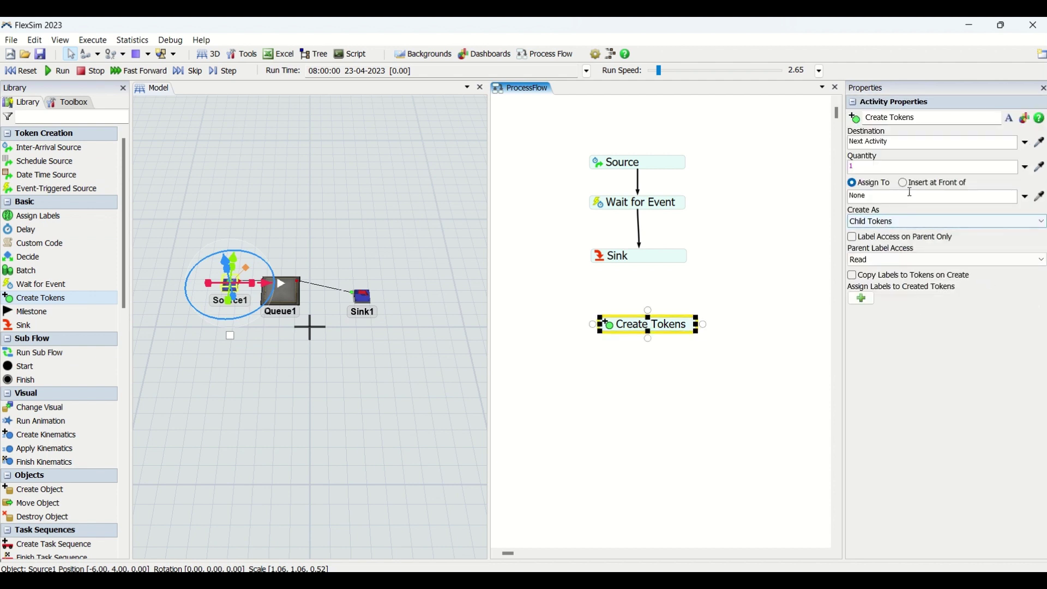
# View the activity's Assign To options, sample Independent Tokens and Child Tokens for Create As, and set it to Sibling Tokens.
pyautogui.click(1030, 197)
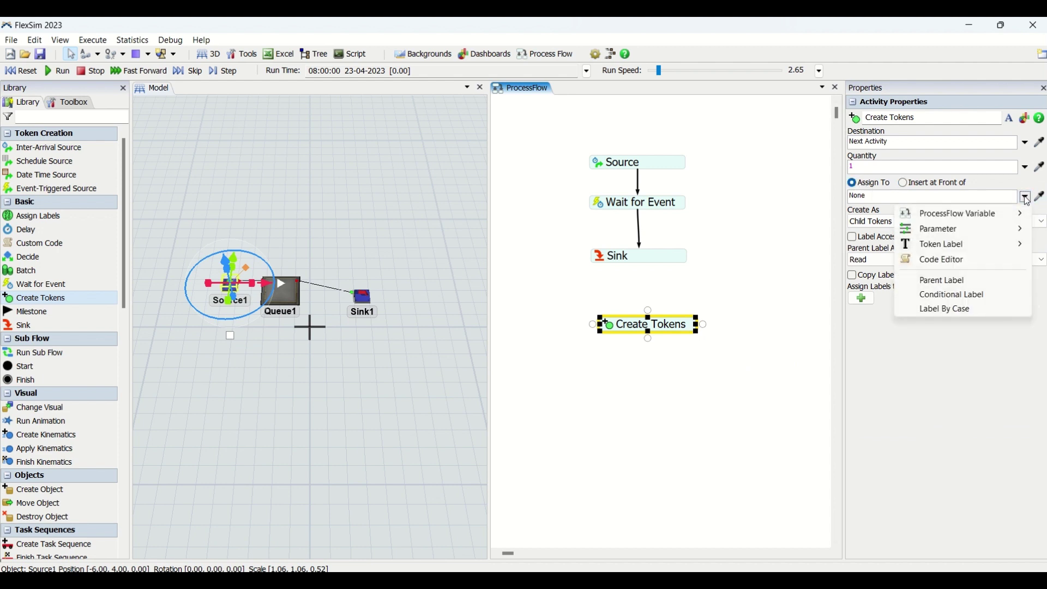
pyautogui.click(863, 217)
pyautogui.click(875, 223)
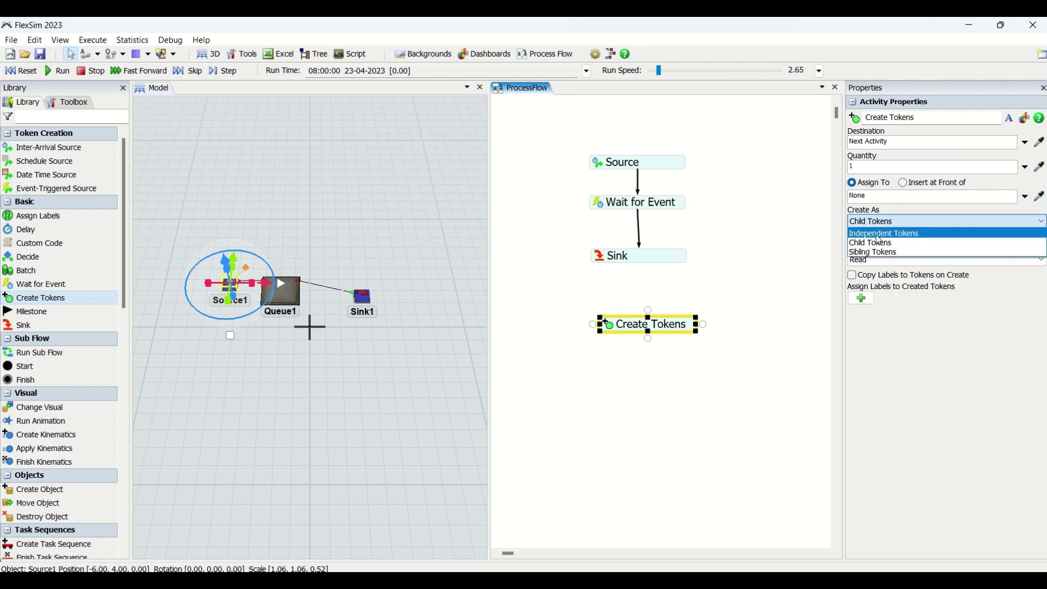
pyautogui.click(878, 236)
pyautogui.click(880, 222)
pyautogui.click(878, 243)
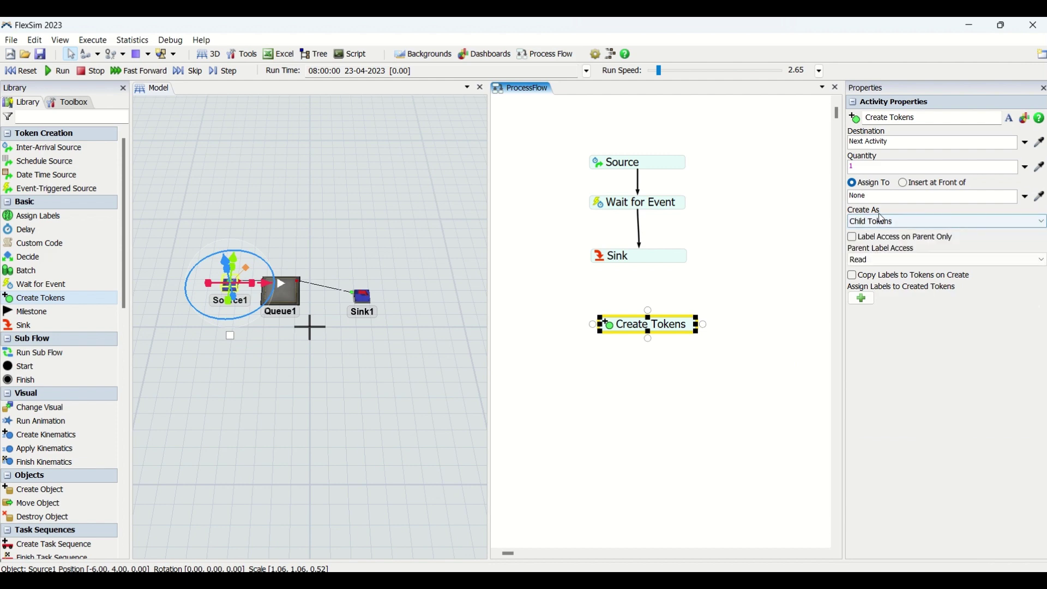
pyautogui.click(882, 220)
pyautogui.click(894, 253)
pyautogui.click(886, 222)
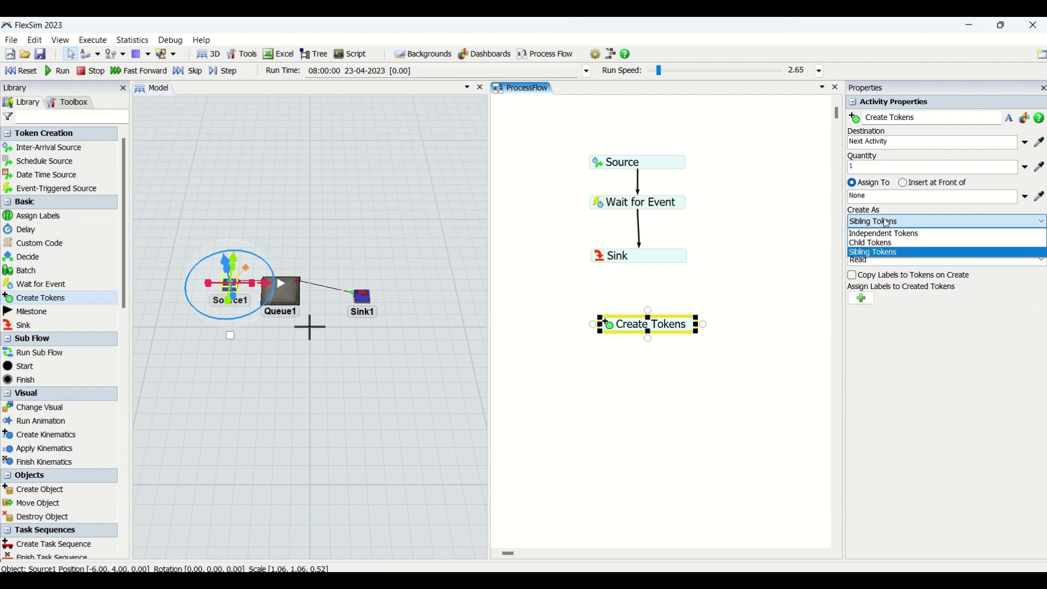
pyautogui.click(692, 203)
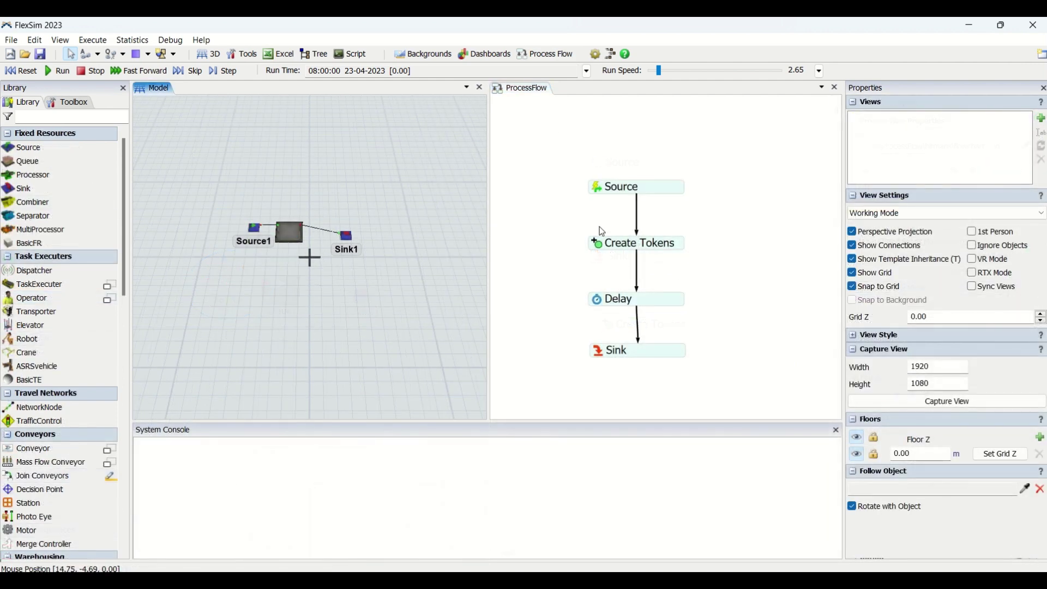
# Review the settings of the Create Tokens, event-triggered Source and Delay activities in the four-activity process flow.
pyautogui.click(613, 246)
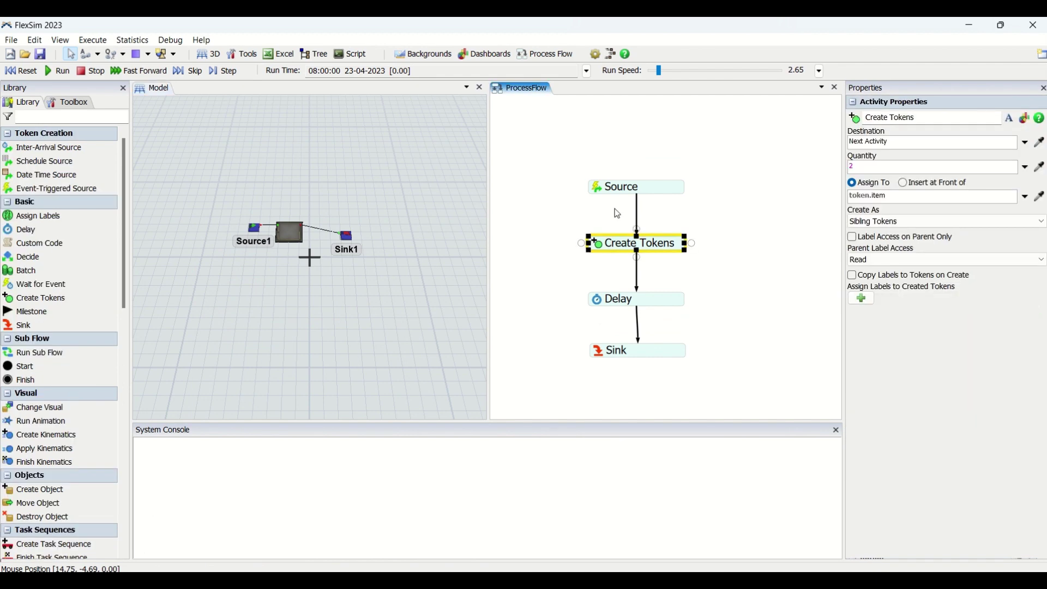
pyautogui.click(621, 189)
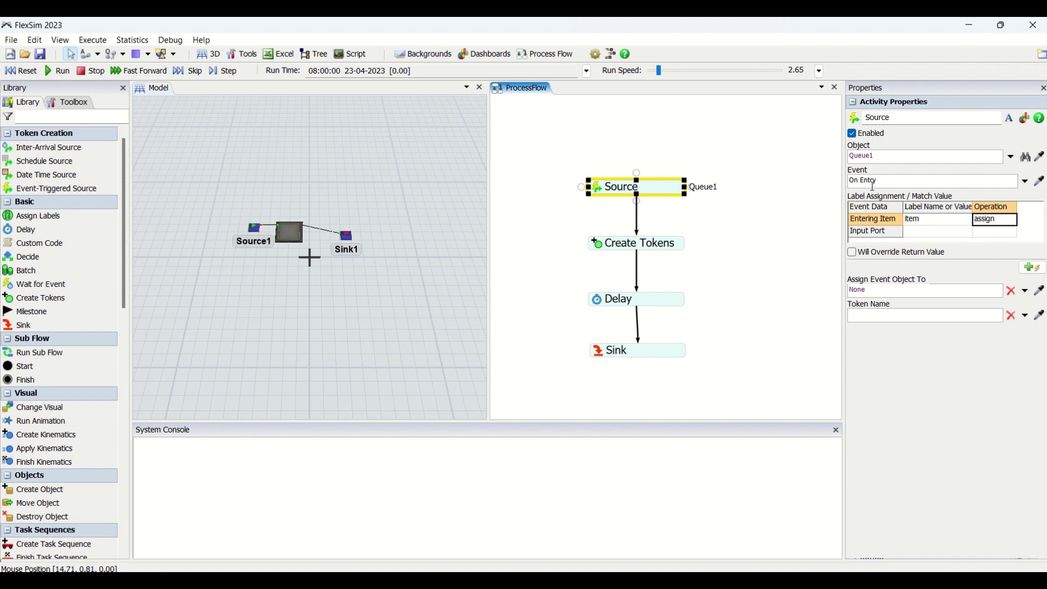
pyautogui.click(934, 225)
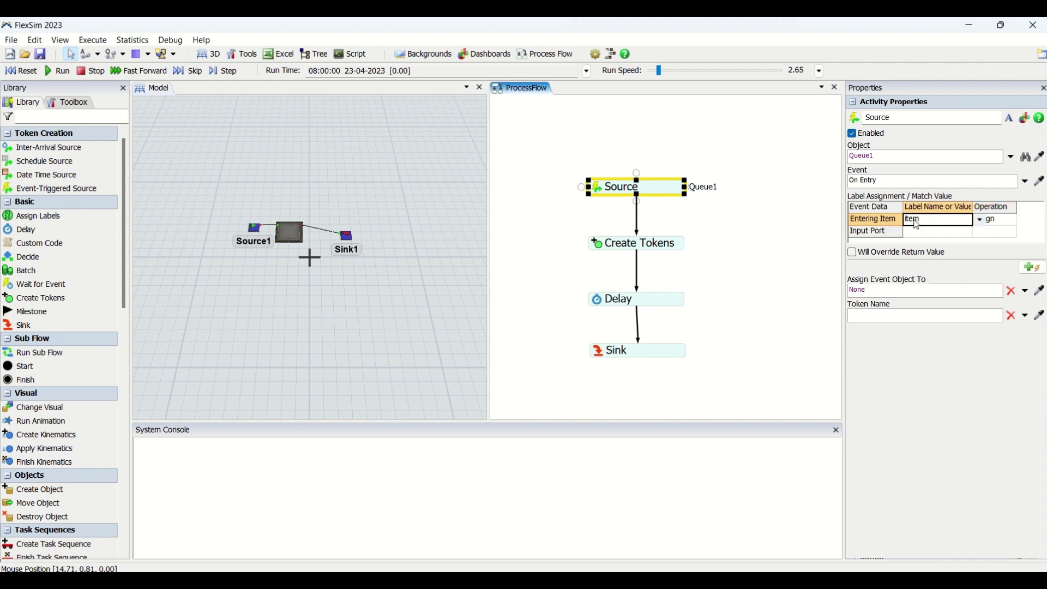
pyautogui.click(1005, 223)
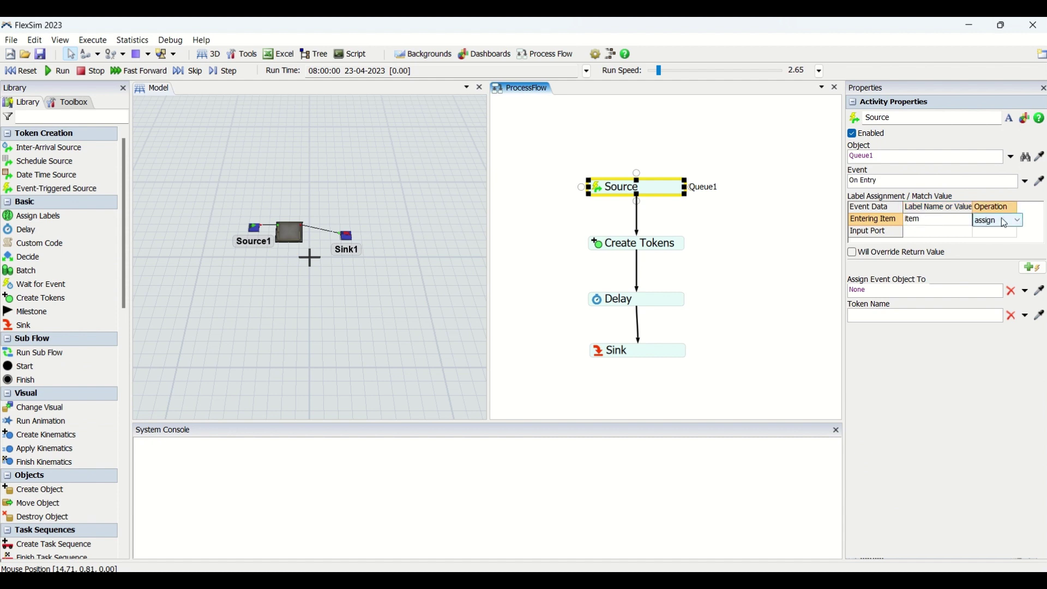
pyautogui.doubleClick(599, 244)
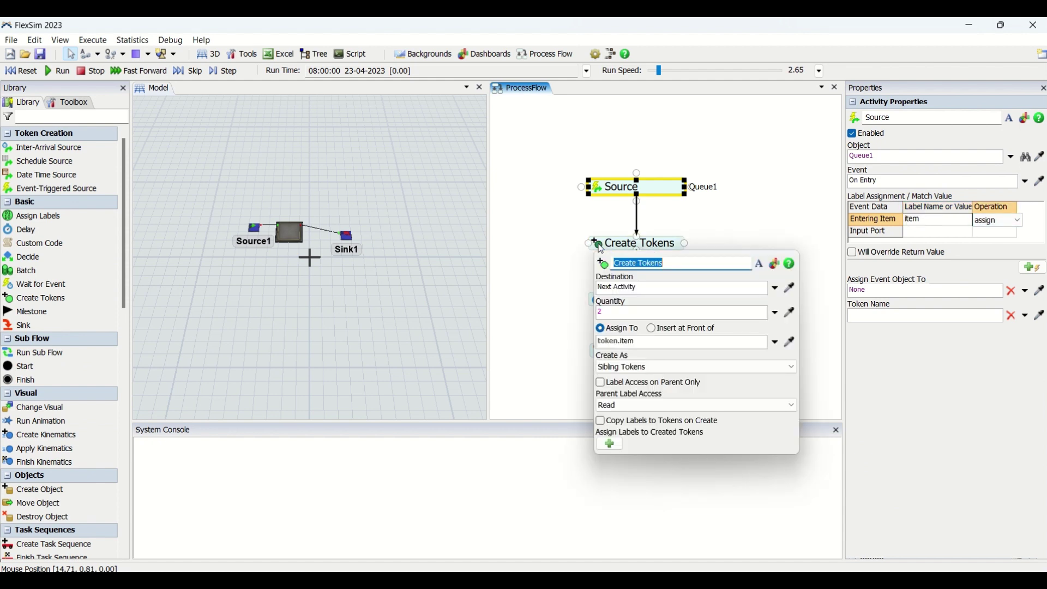
pyautogui.click(711, 221)
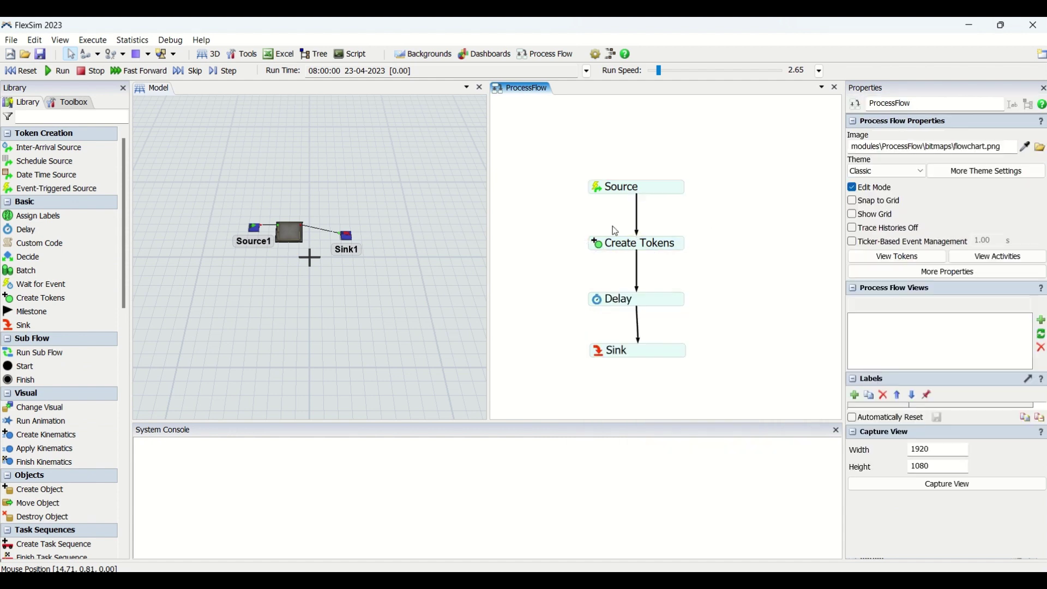
pyautogui.doubleClick(609, 301)
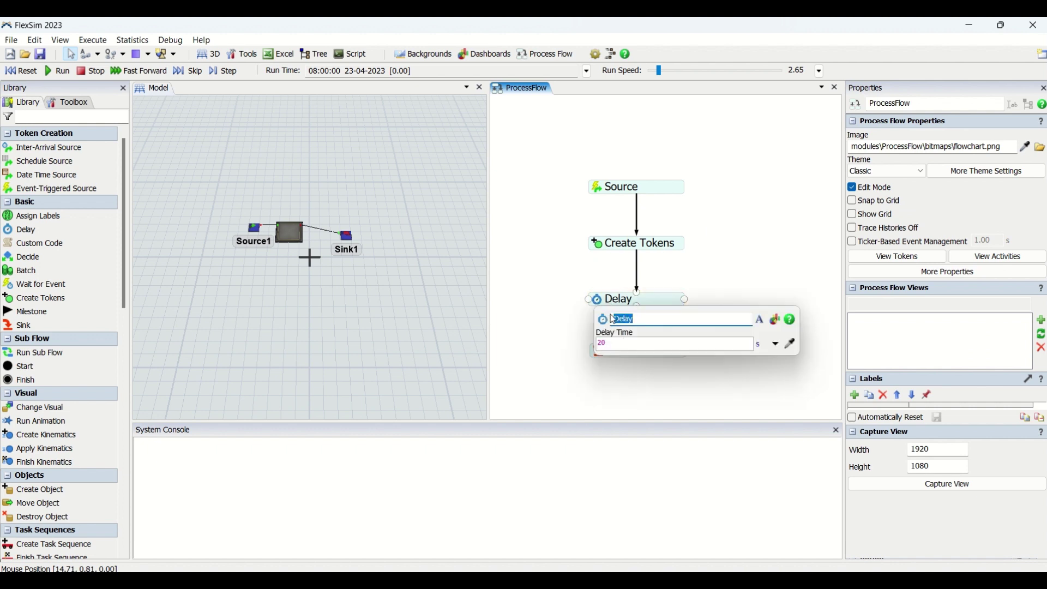
pyautogui.click(662, 303)
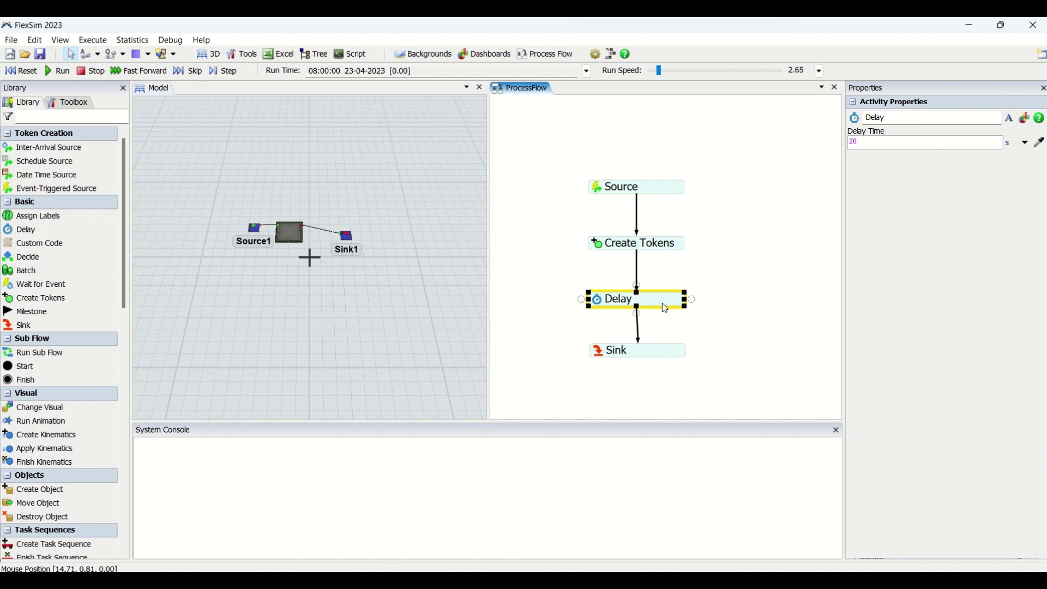
# Set the Create Tokens quantity to 1 and its Create As option to Independent Tokens.
pyautogui.doubleClick(605, 255)
pyautogui.click(636, 311)
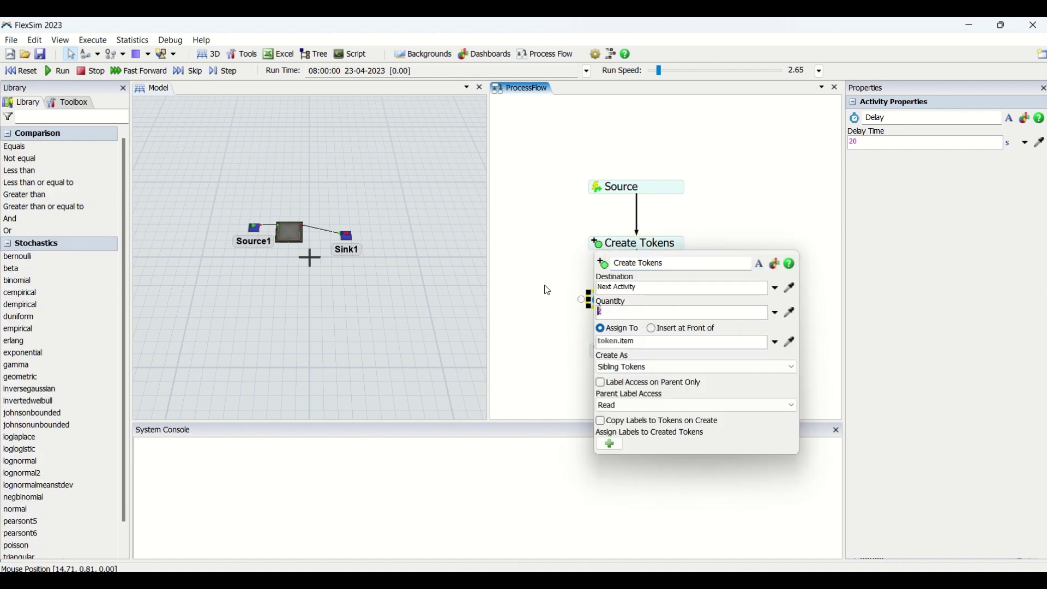
pyautogui.write('1')
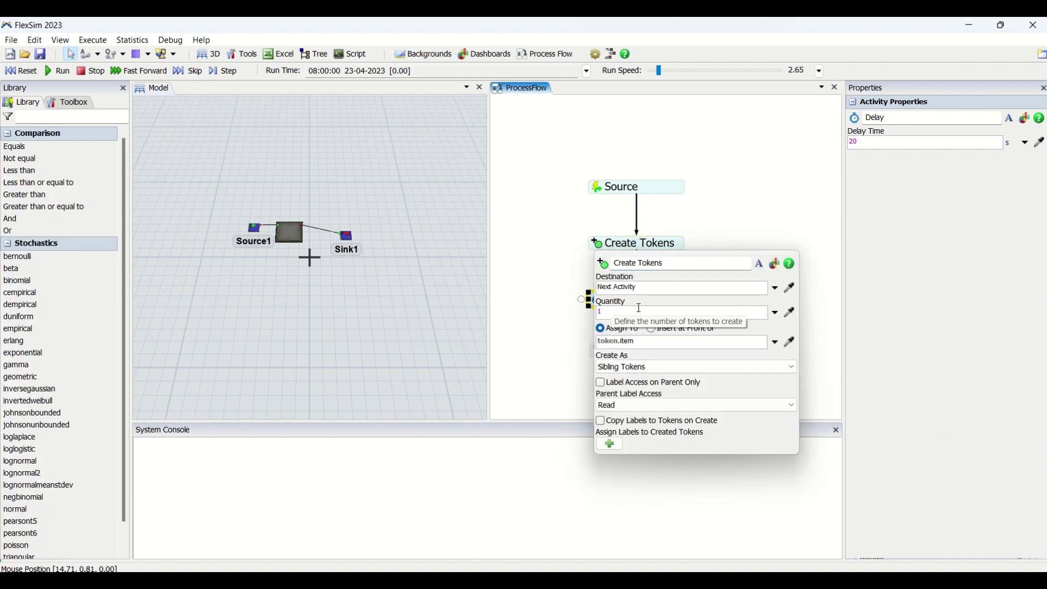
pyautogui.click(661, 287)
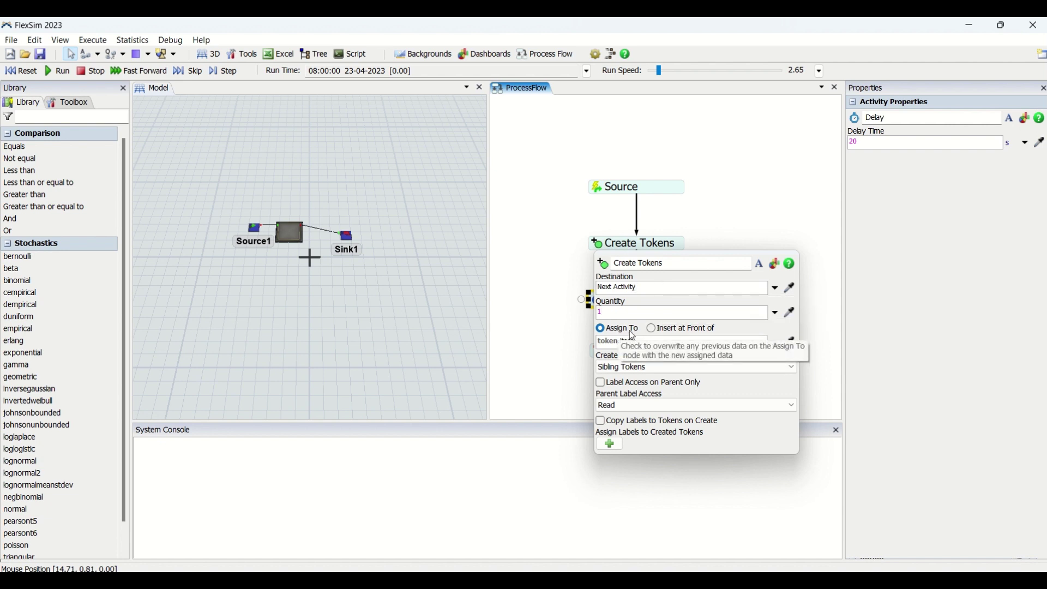
pyautogui.moveTo(644, 343); pyautogui.dragTo(598, 342)
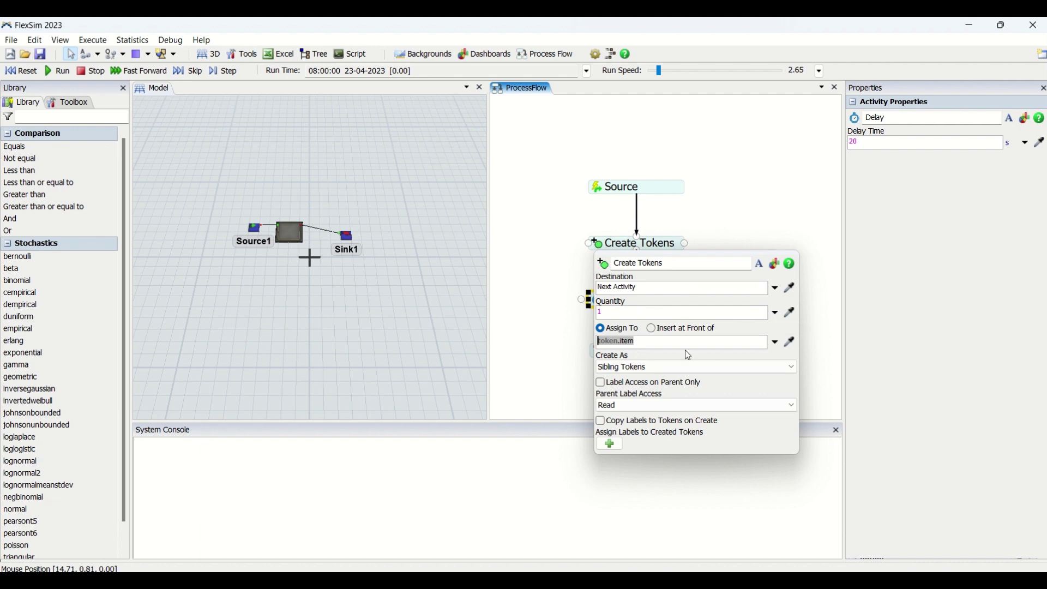
pyautogui.click(669, 370)
pyautogui.click(652, 377)
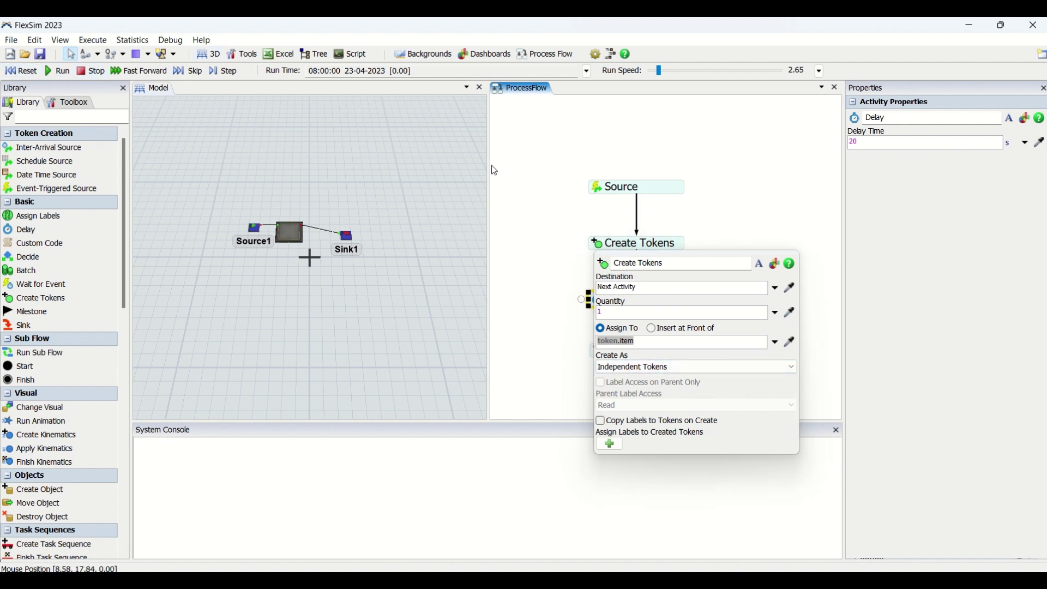
# Run the model briefly, stop it while tokens are in the Delay, and compare the item labels of the original and created tokens.
pyautogui.click(583, 225)
pyautogui.click(622, 192)
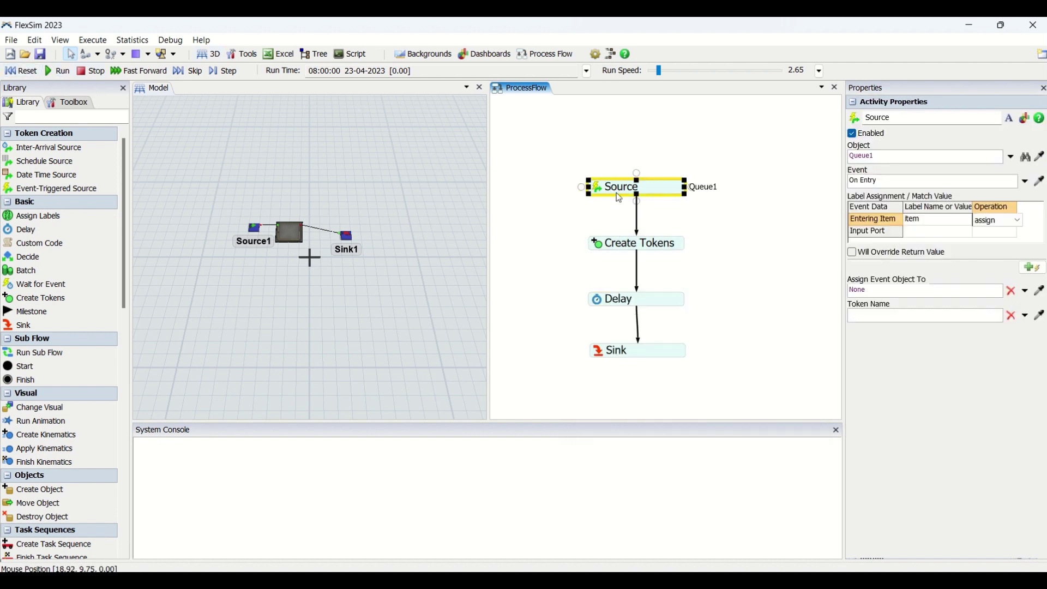
pyautogui.click(49, 70)
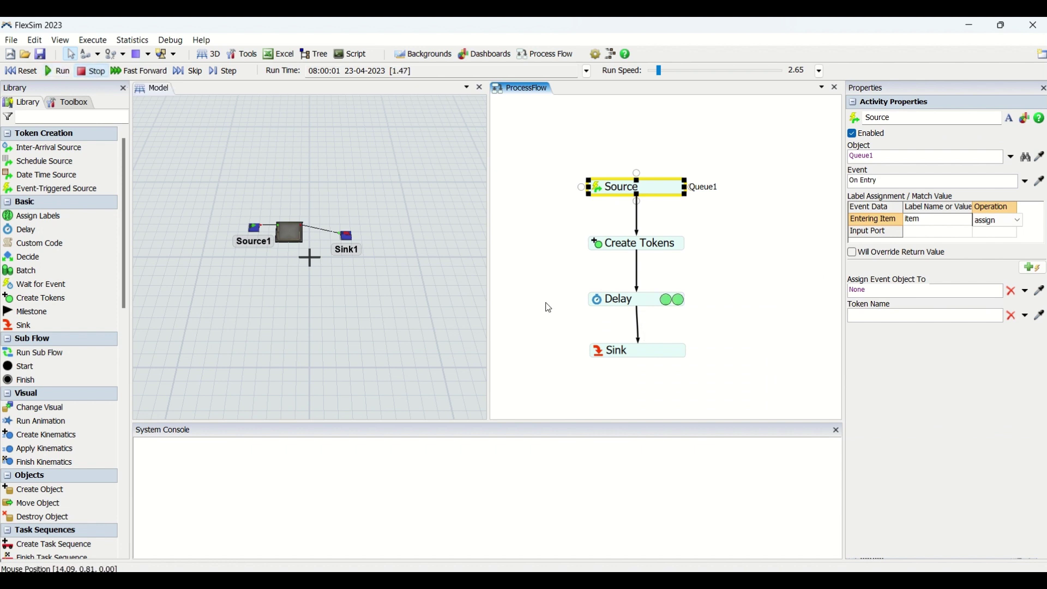
pyautogui.click(687, 304)
pyautogui.click(680, 303)
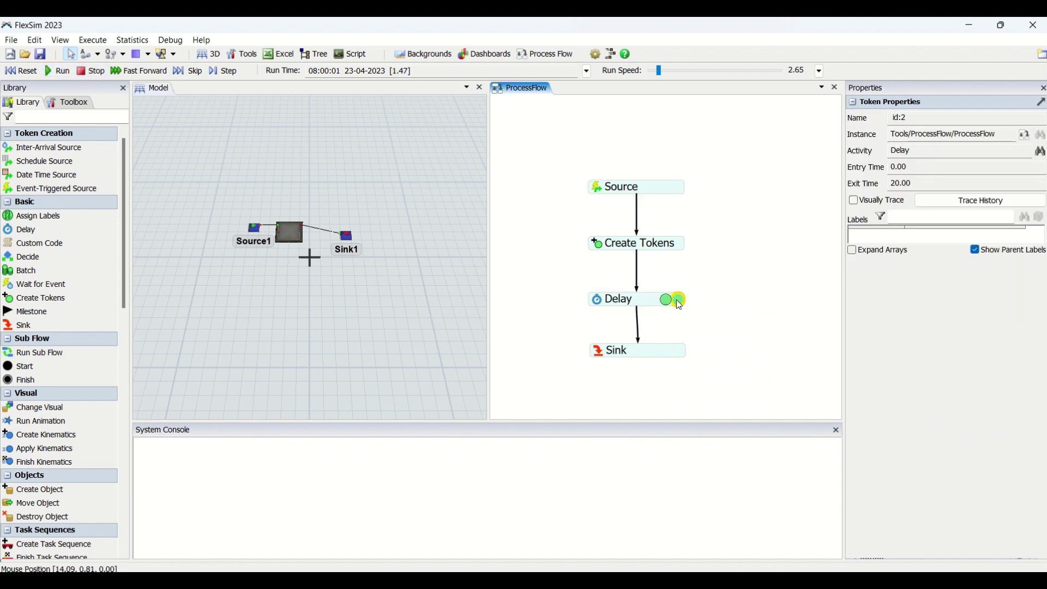
pyautogui.click(666, 303)
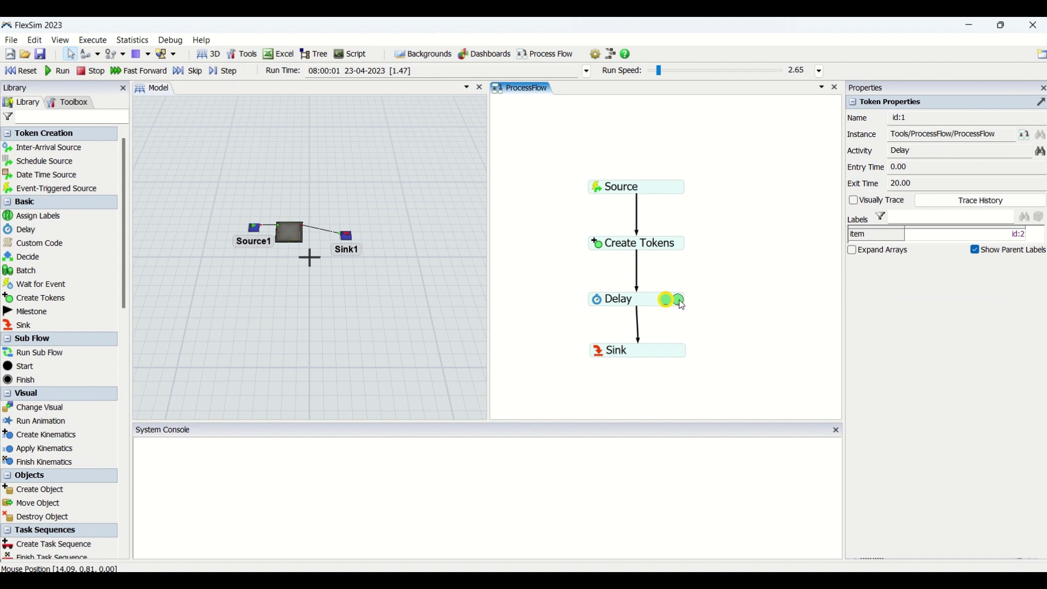
pyautogui.click(681, 303)
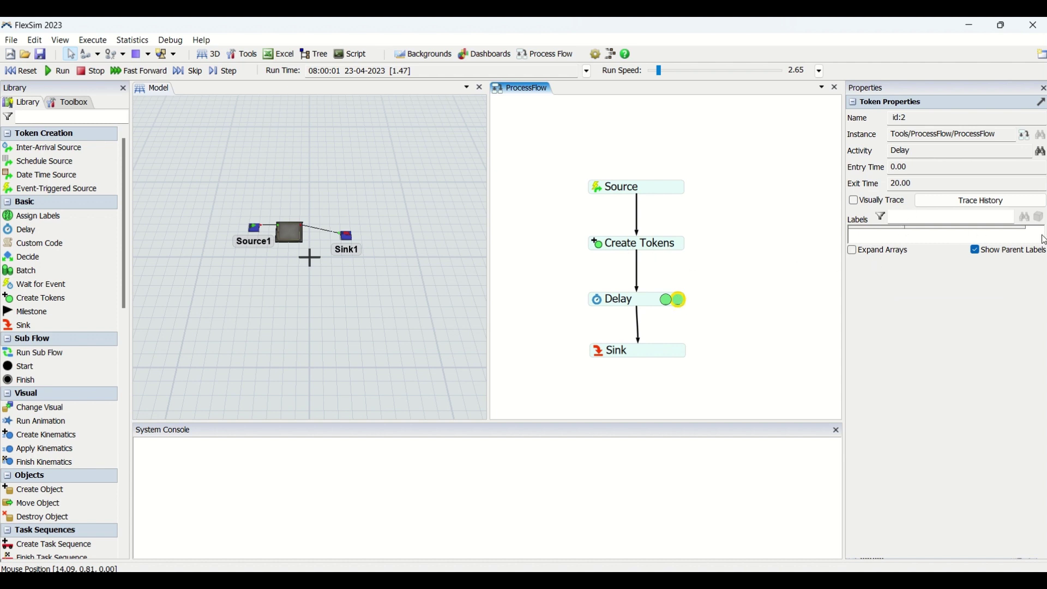
pyautogui.click(666, 300)
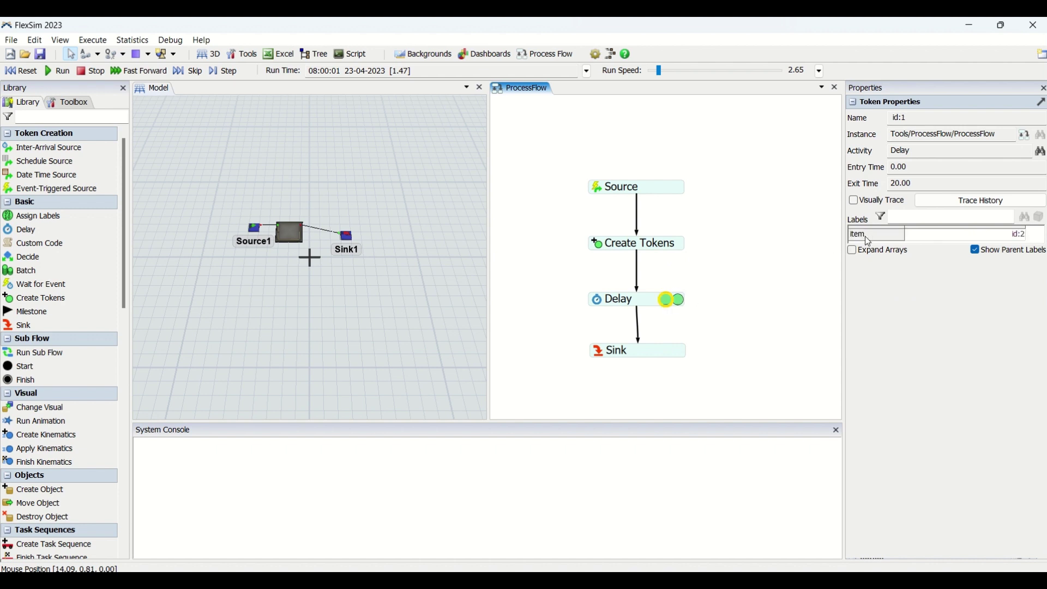
pyautogui.click(1022, 236)
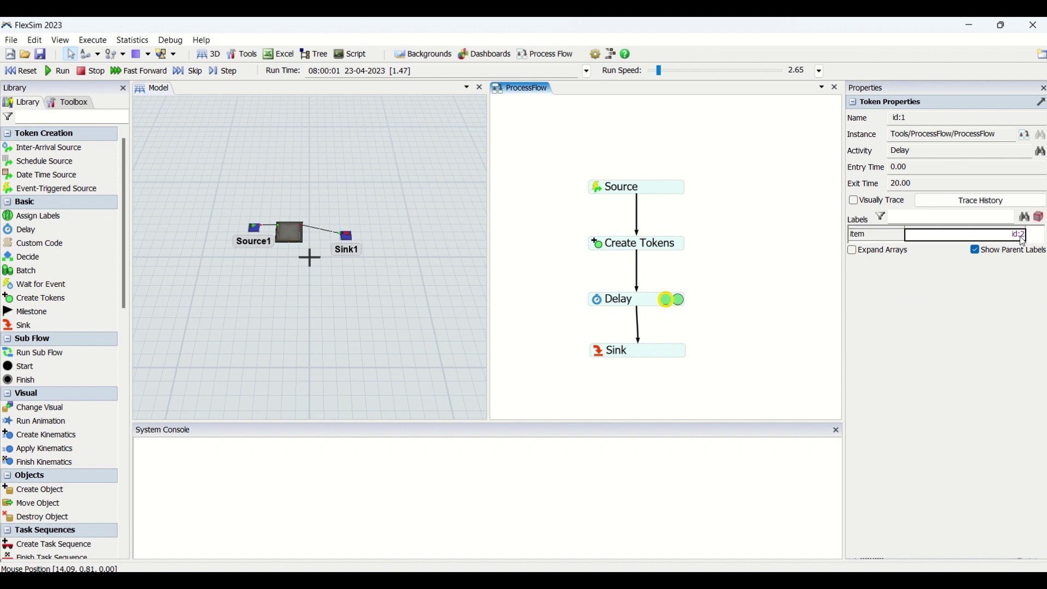
pyautogui.click(877, 239)
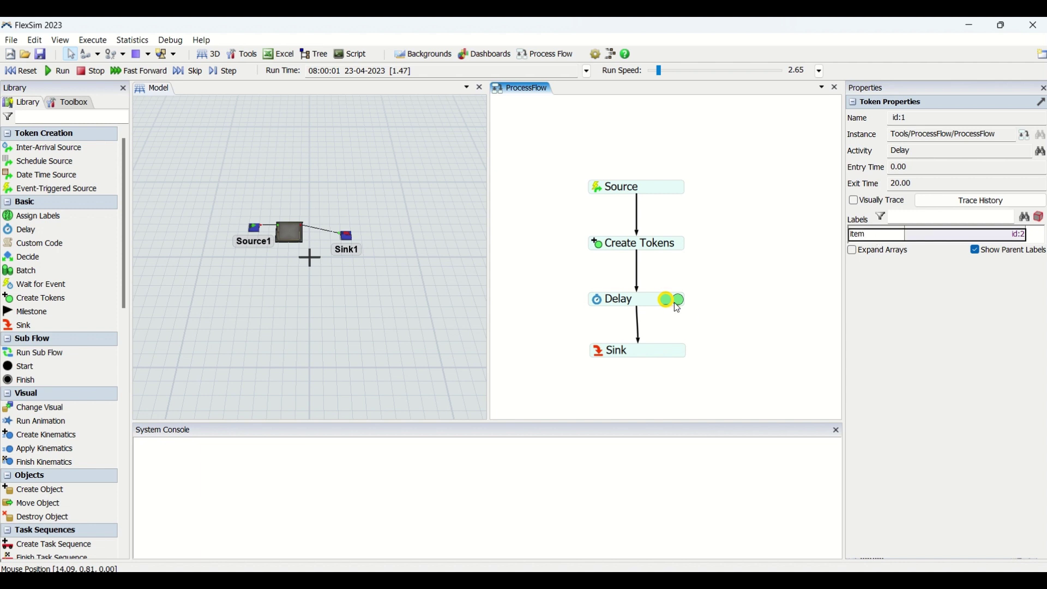
# Set the Create As option of the Create Tokens activity to Child Tokens.
pyautogui.click(638, 244)
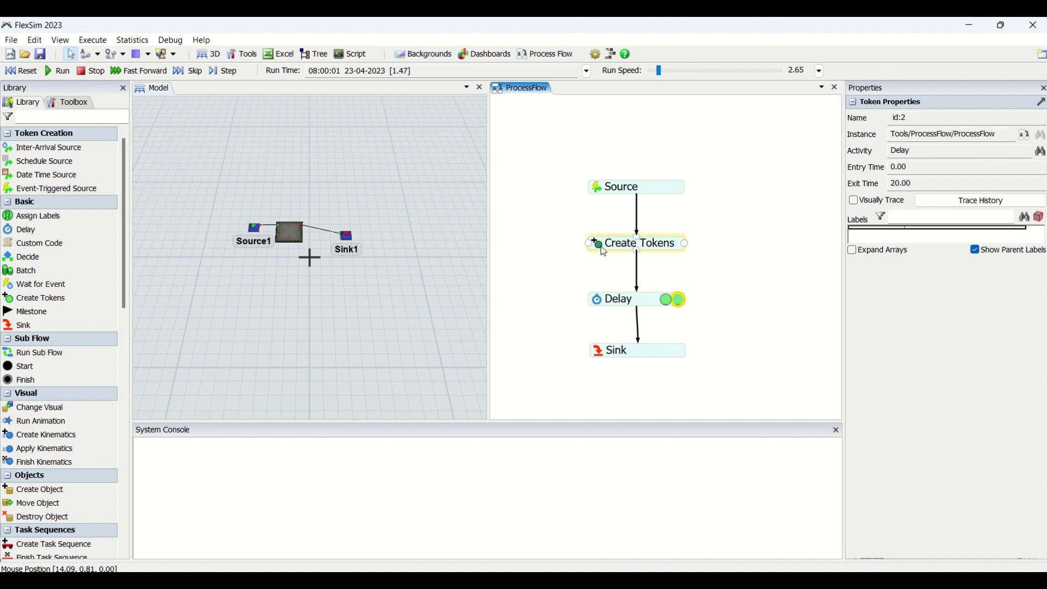
pyautogui.click(652, 368)
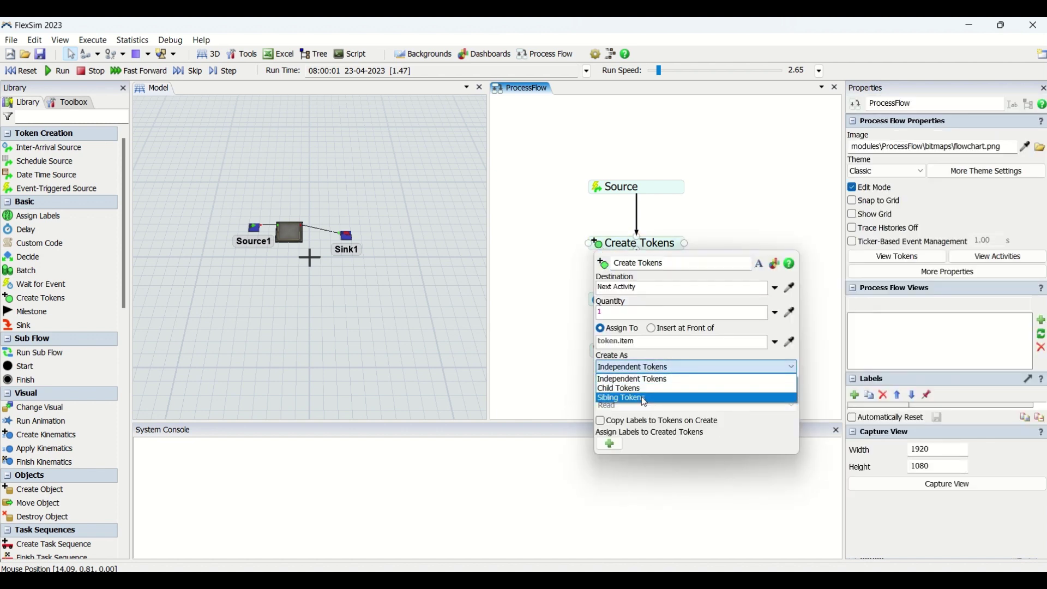
pyautogui.click(643, 388)
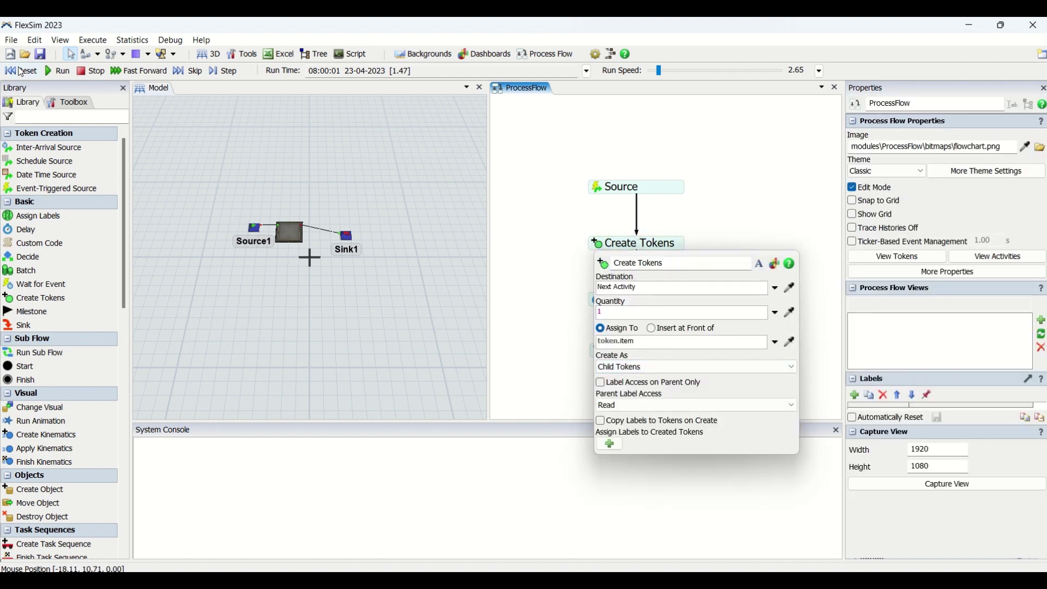
# Reset and rerun the model, stop it during the Delay, and examine the child token's labels and parent relationship.
pyautogui.click(21, 71)
pyautogui.click(57, 71)
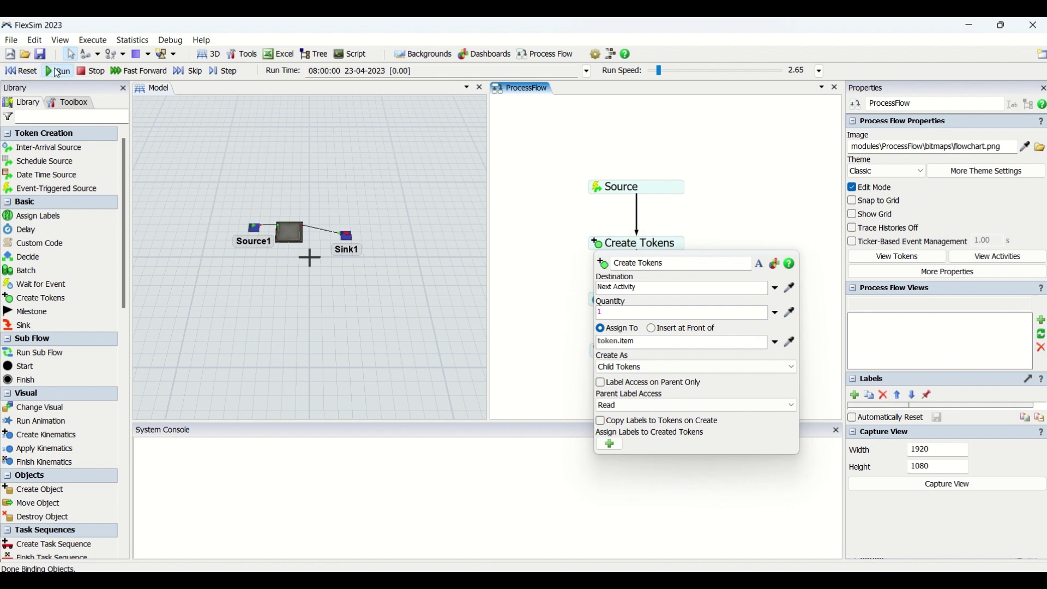
pyautogui.click(551, 205)
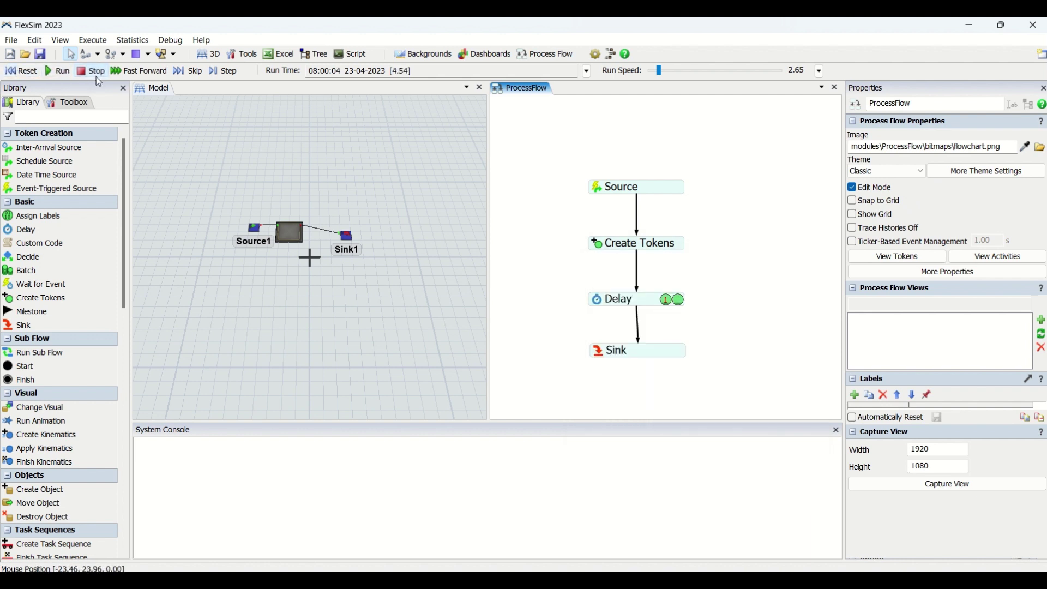
pyautogui.click(679, 302)
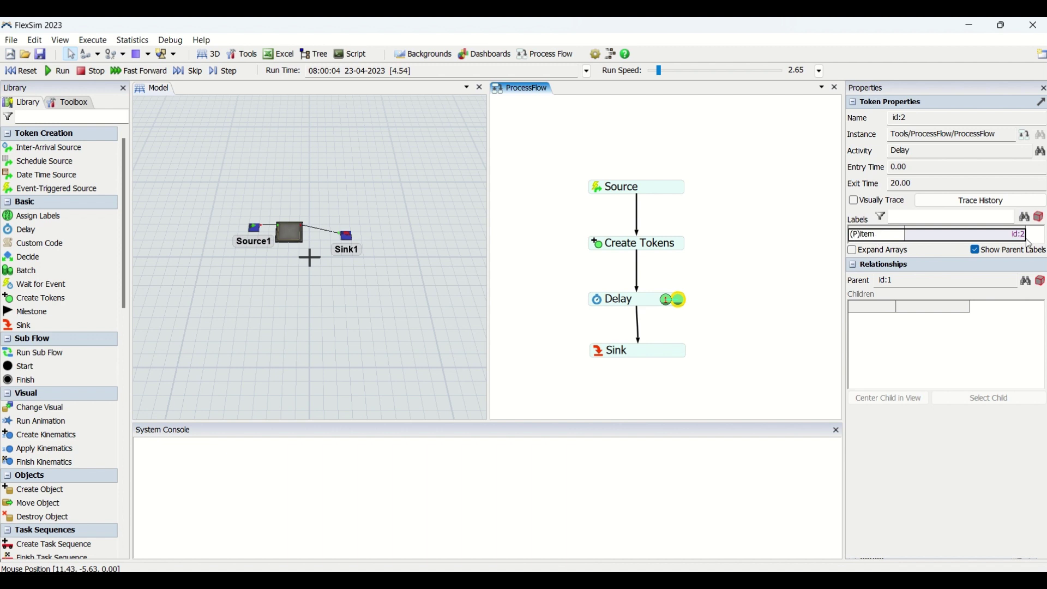
# Compare the original and child tokens in the Delay, examining their item labels and parent-child relationships.
pyautogui.click(669, 300)
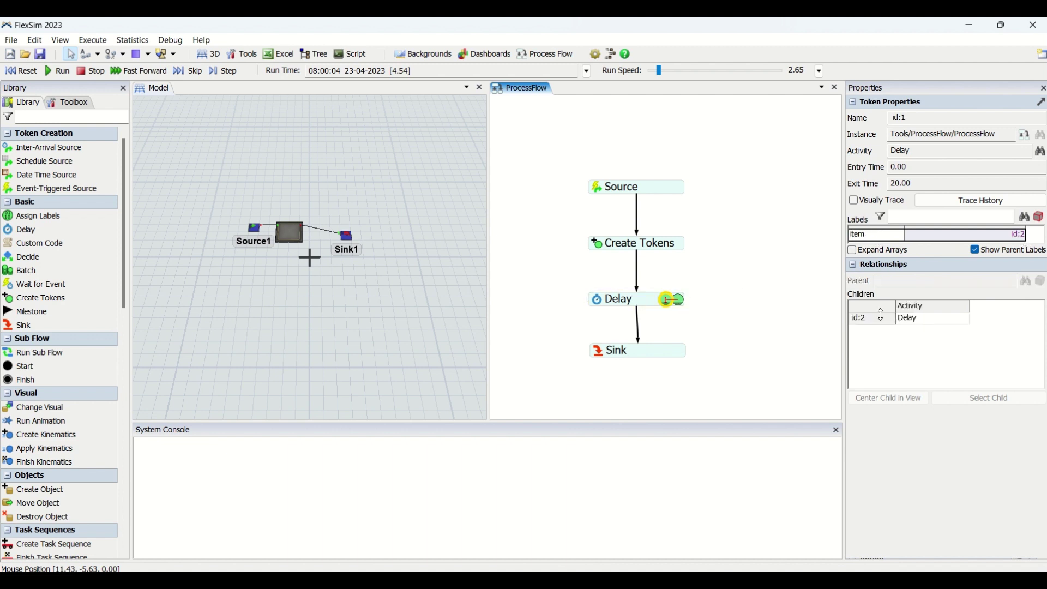
pyautogui.click(900, 321)
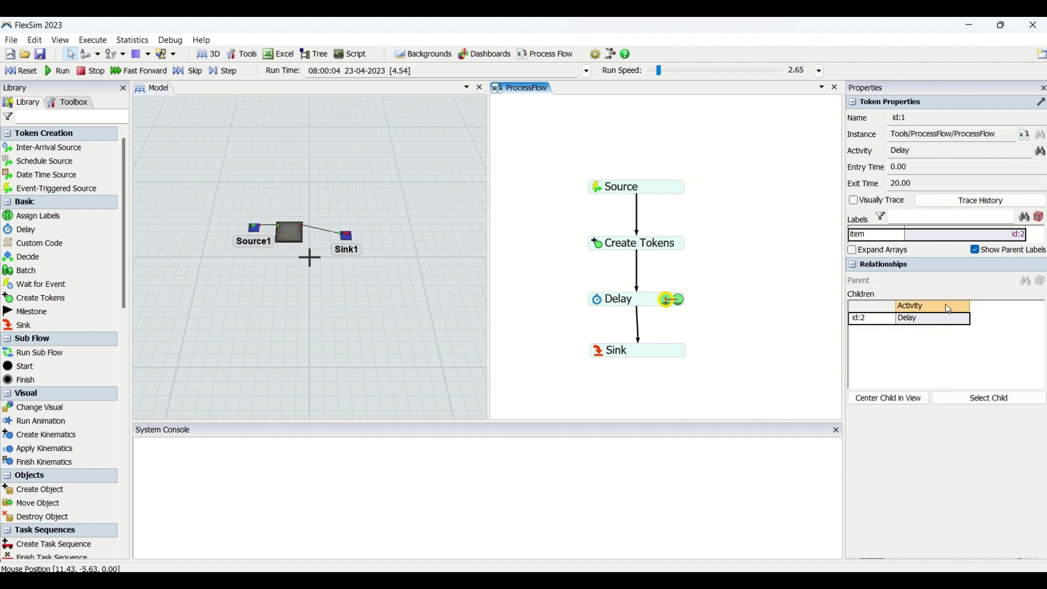
pyautogui.click(678, 300)
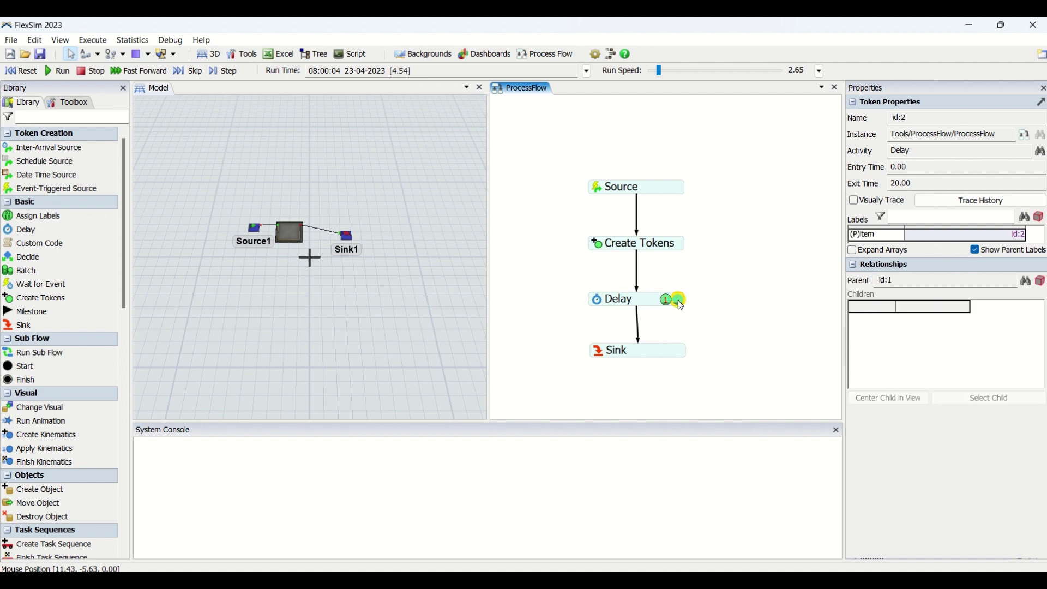
pyautogui.click(668, 301)
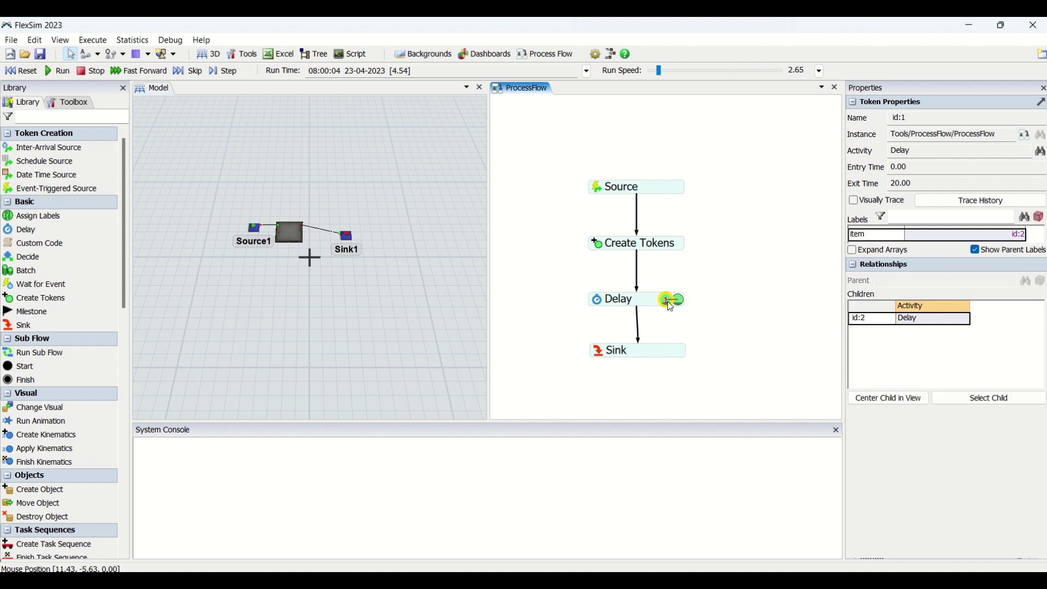
# Reset the model and review the Create As and Parent Label Access options of the Create Tokens activity.
pyautogui.doubleClick(597, 246)
pyautogui.click(20, 71)
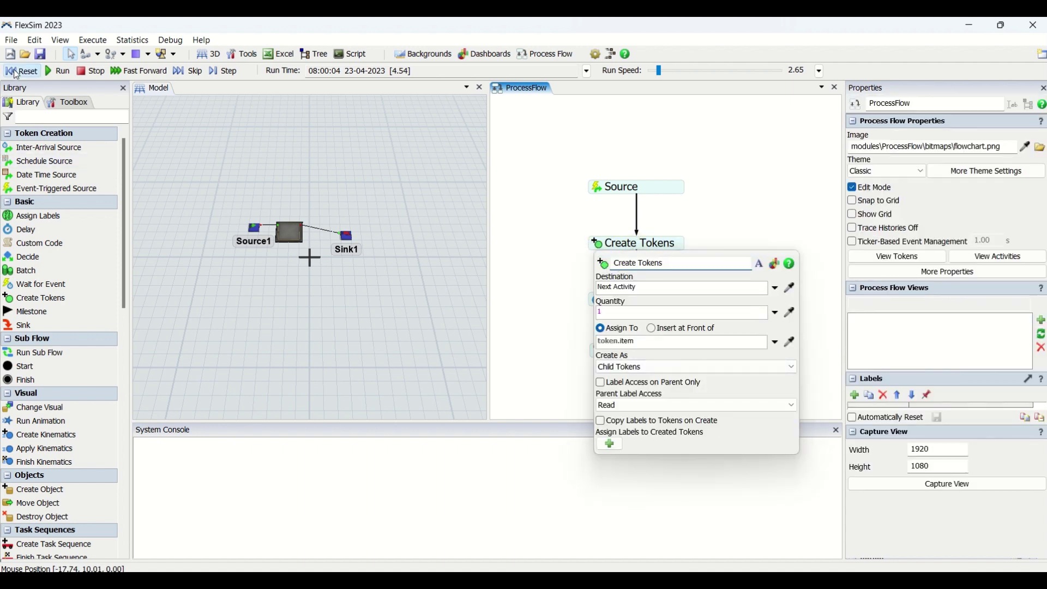
pyautogui.click(655, 366)
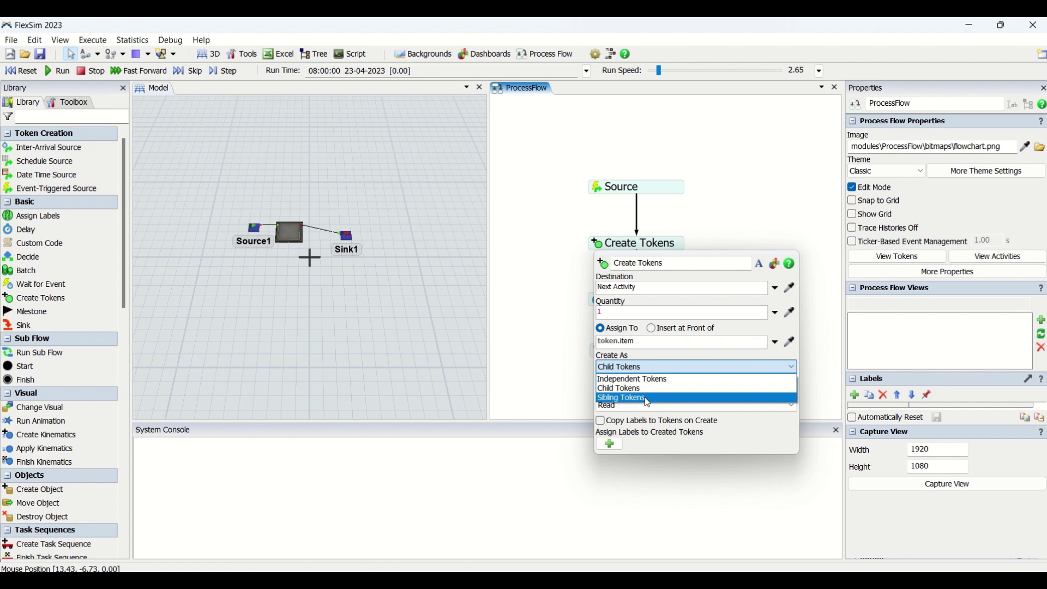
pyautogui.click(665, 367)
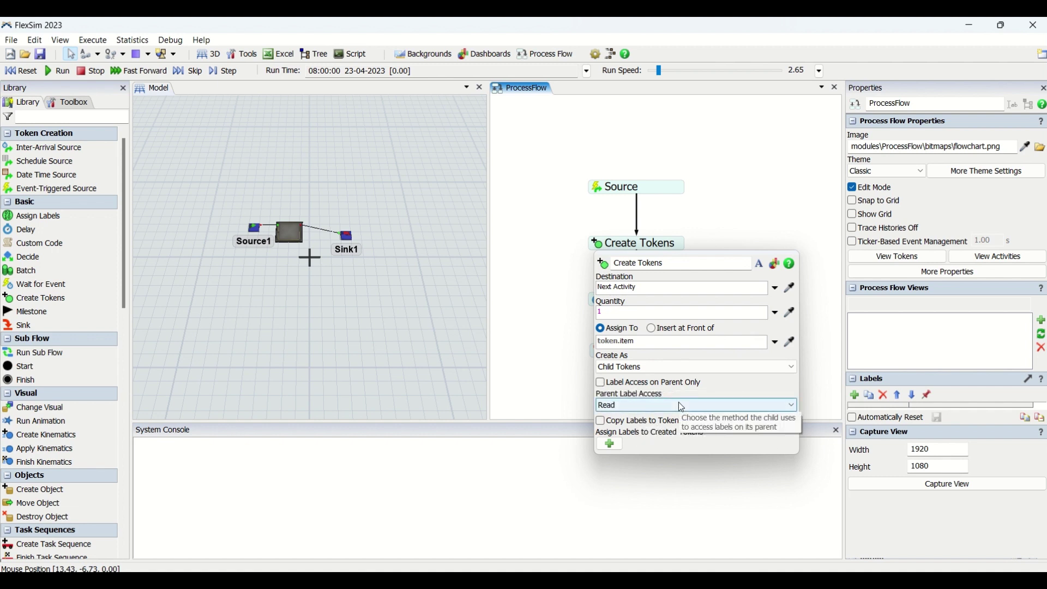
pyautogui.click(684, 409)
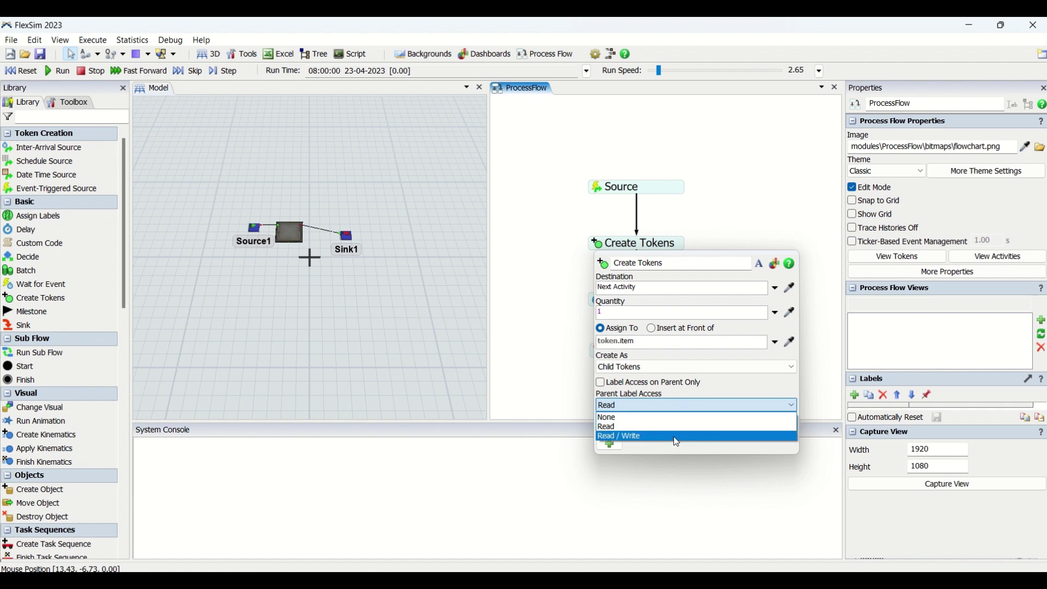
pyautogui.click(743, 388)
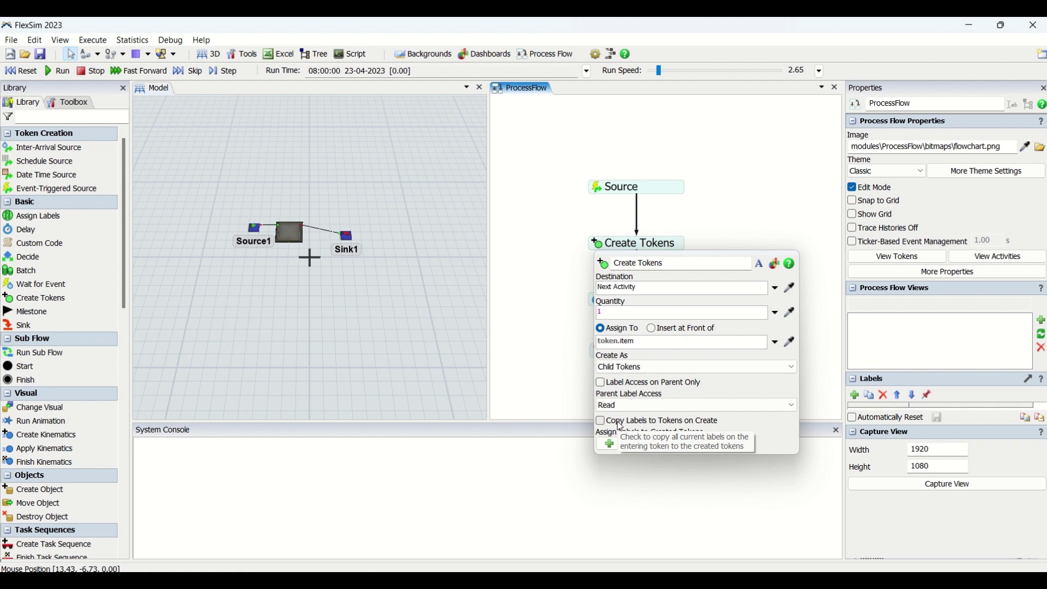
# Add a label assignment for the created tokens in Create Tokens, keeping the name labelName and the value 0.
pyautogui.click(610, 444)
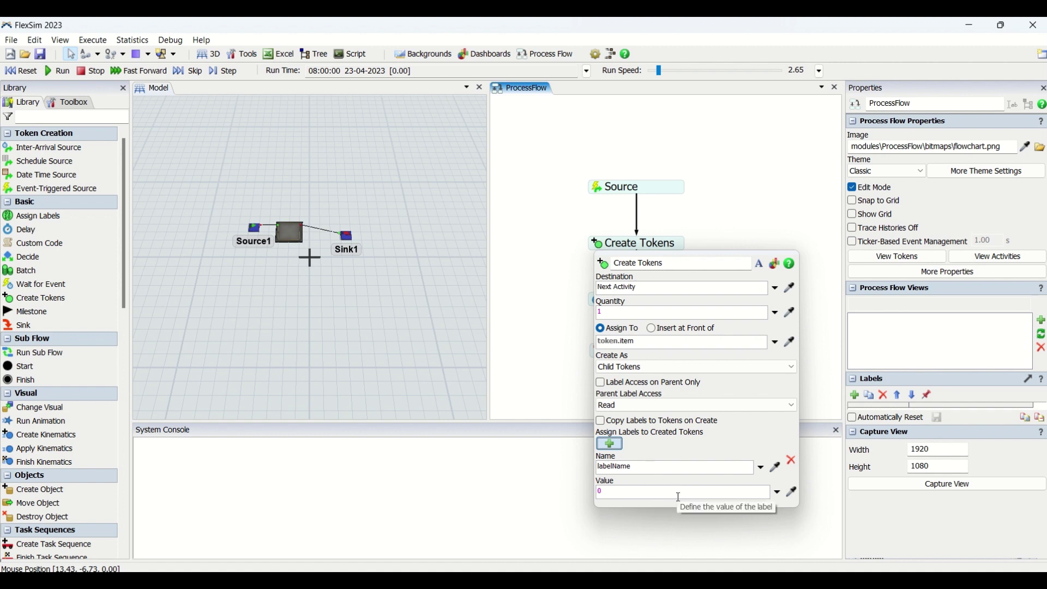
pyautogui.click(665, 468)
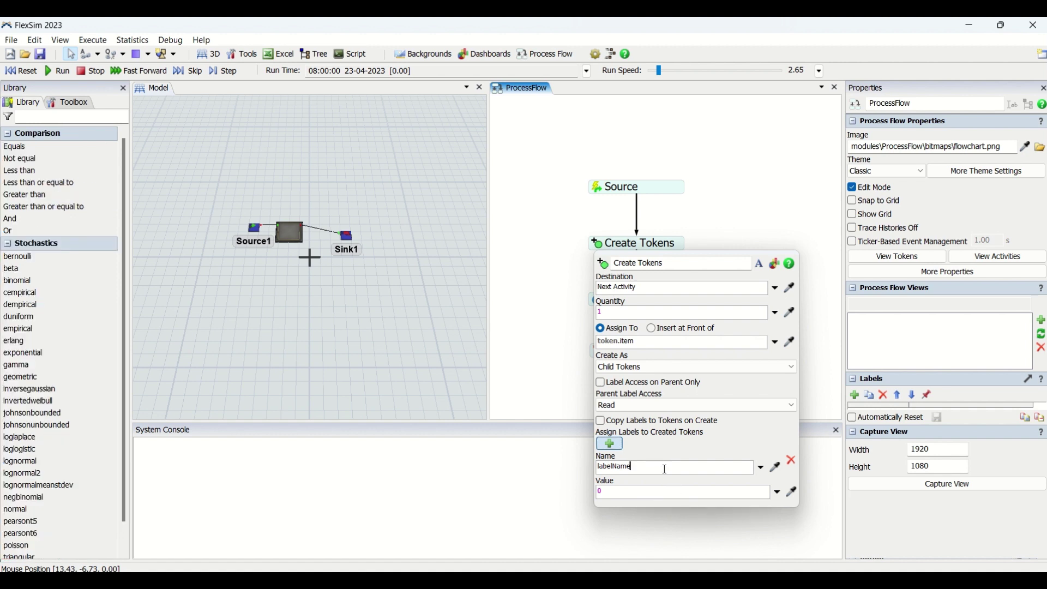
pyautogui.moveTo(648, 467); pyautogui.dragTo(599, 466)
pyautogui.click(568, 324)
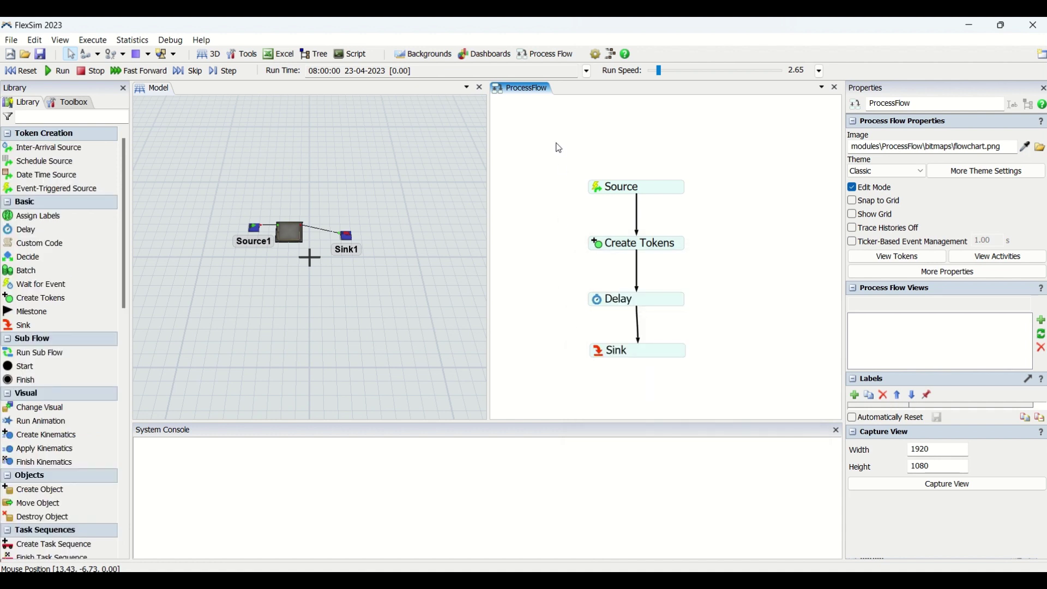
pyautogui.click(633, 246)
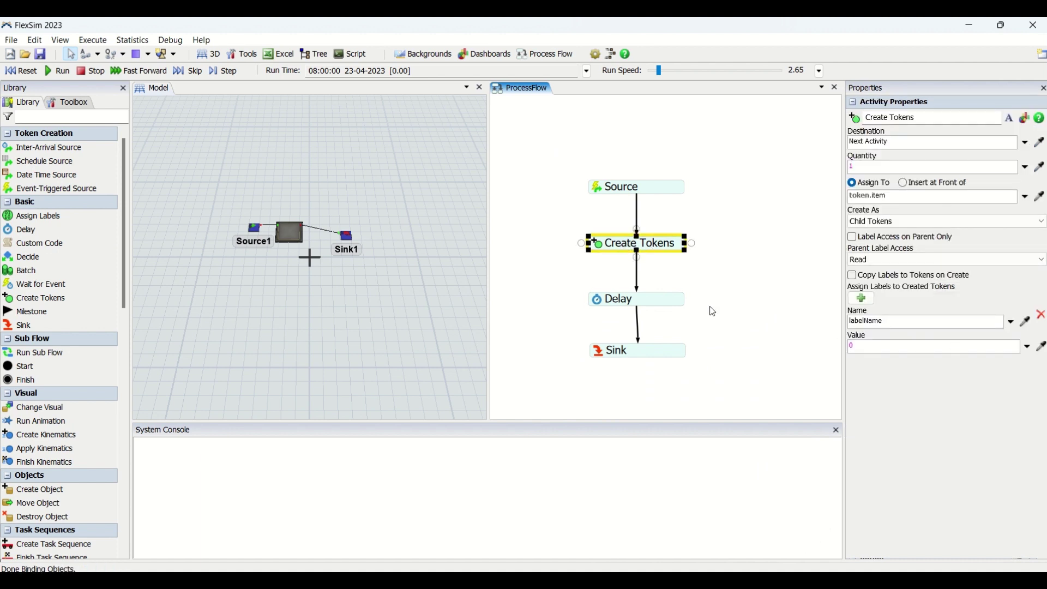
pyautogui.click(657, 248)
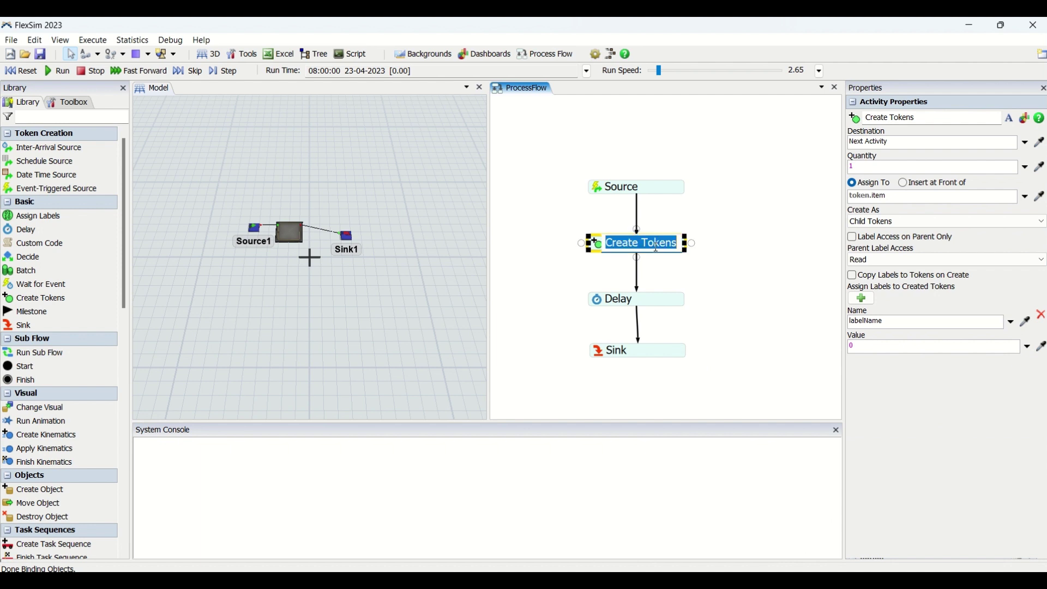
pyautogui.click(532, 268)
pyautogui.click(641, 246)
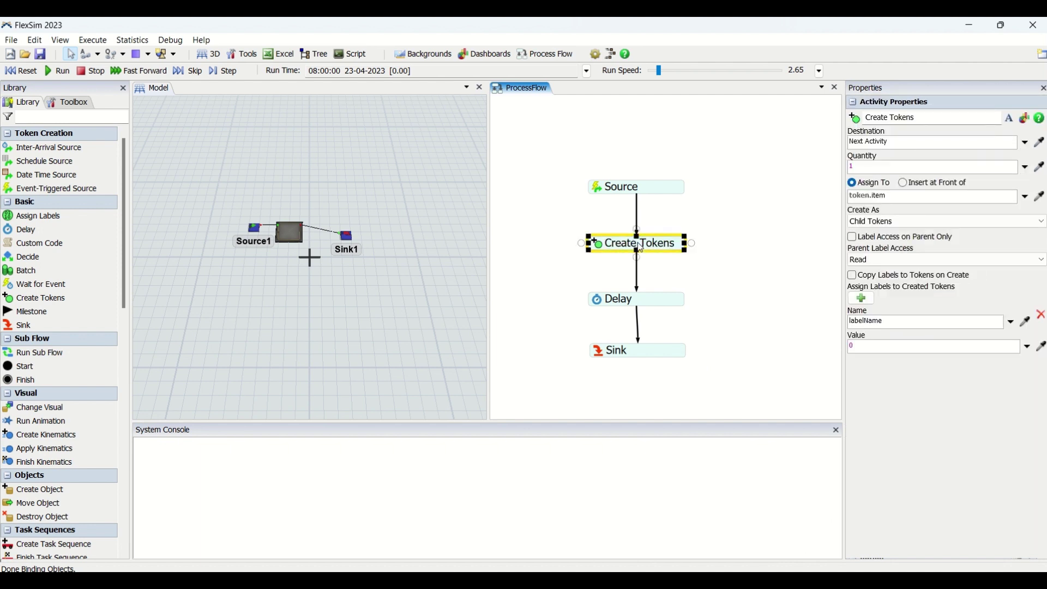
pyautogui.click(534, 220)
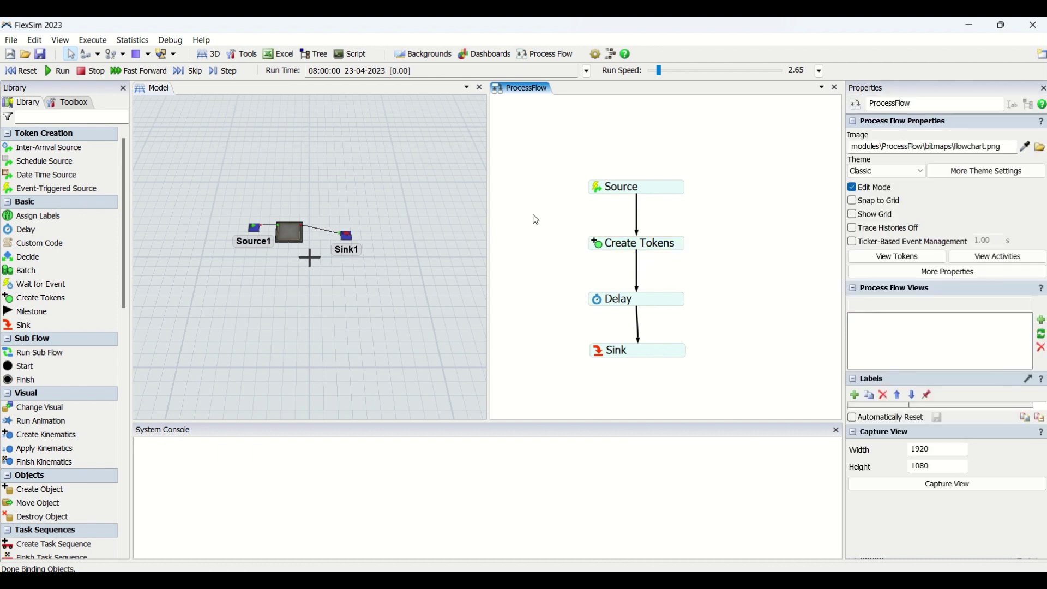